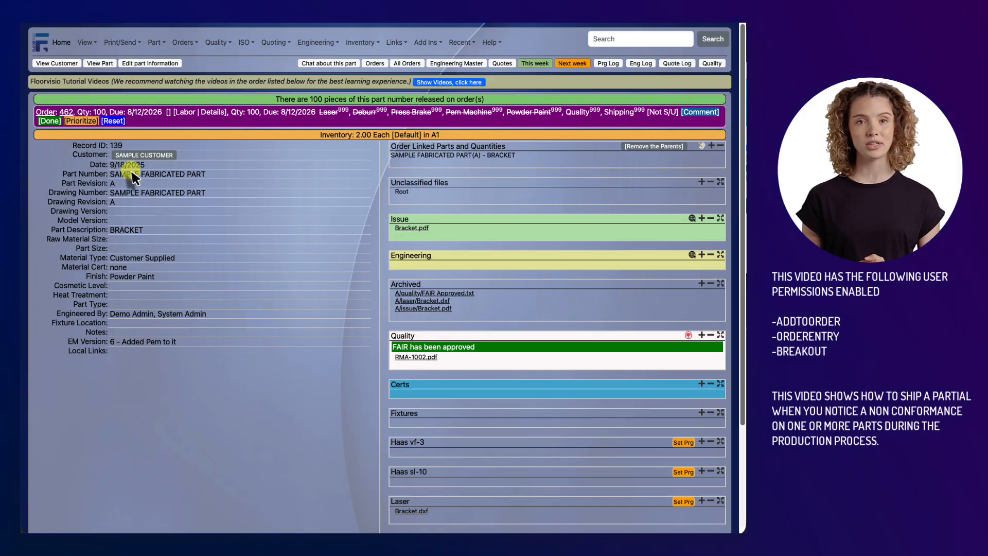
left_click(111, 174)
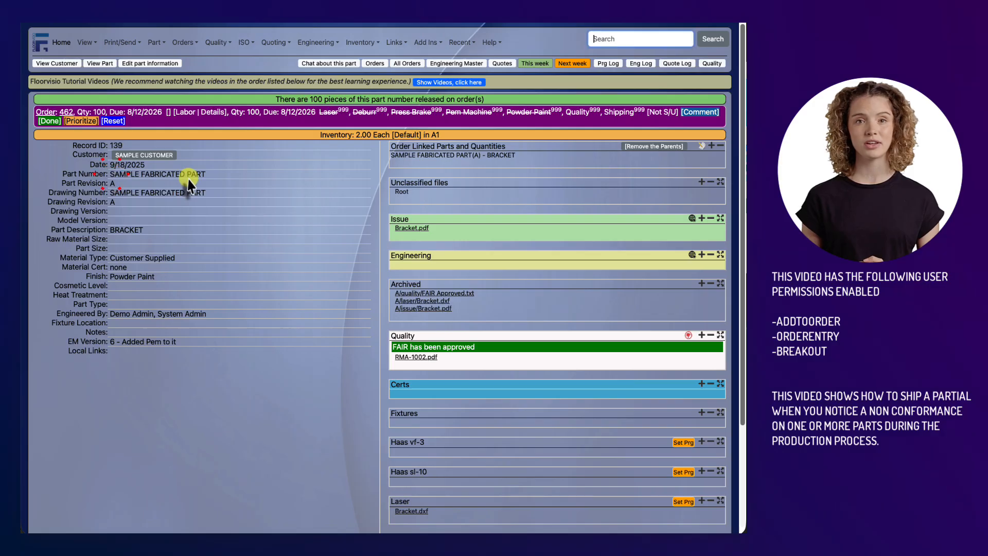
left_click(225, 170)
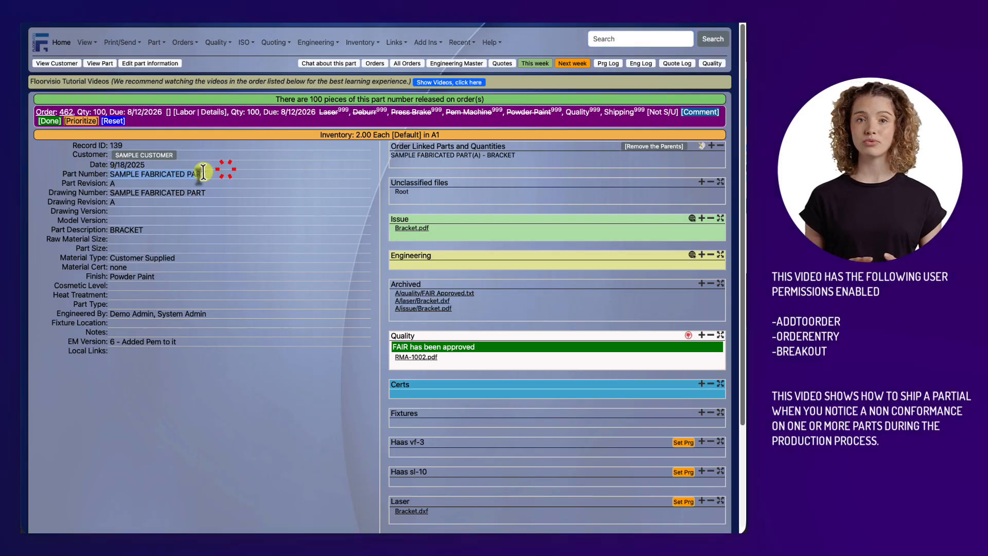
left_click(191, 184)
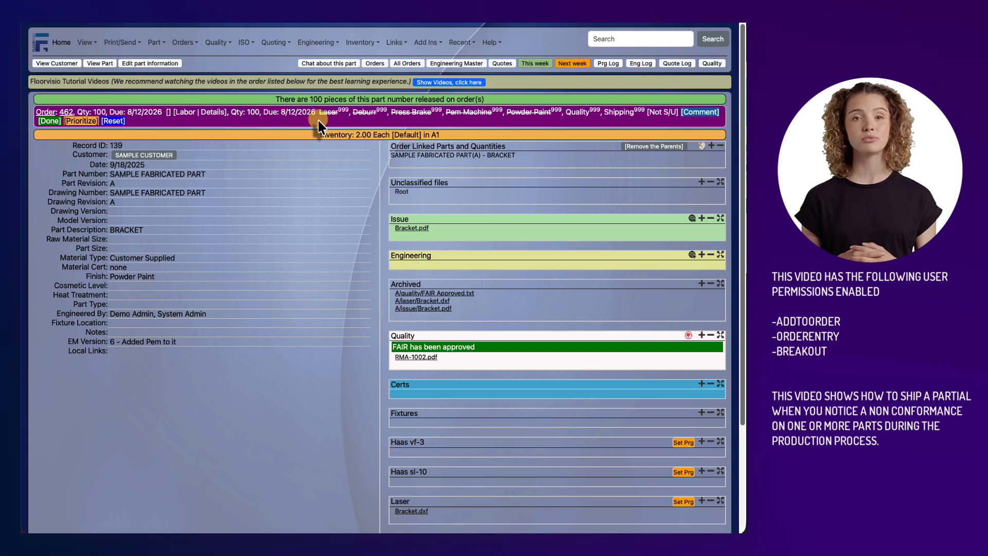
Step: Split the part's 100-piece work order using a break out quantity of 85
left_click(375, 64)
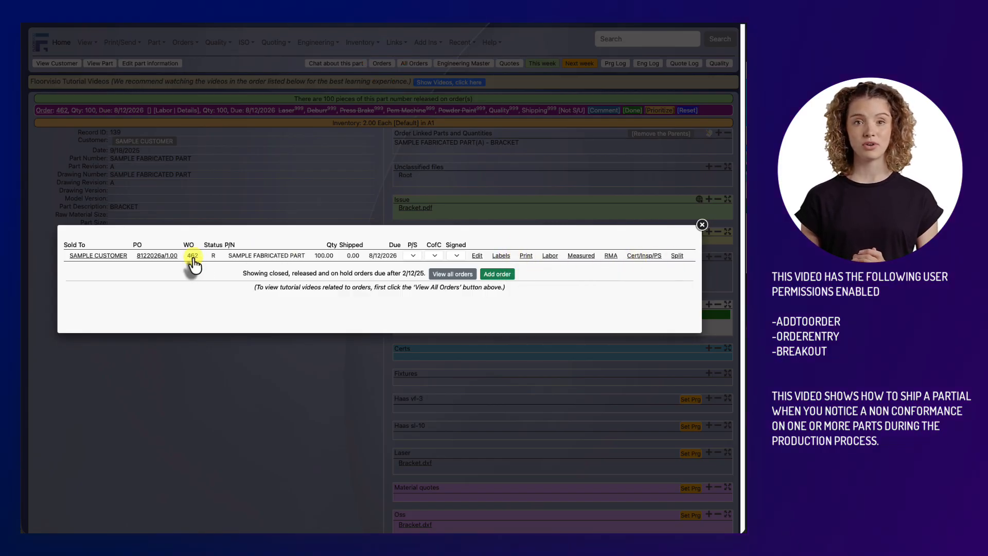
left_click(675, 257)
left_click(398, 174)
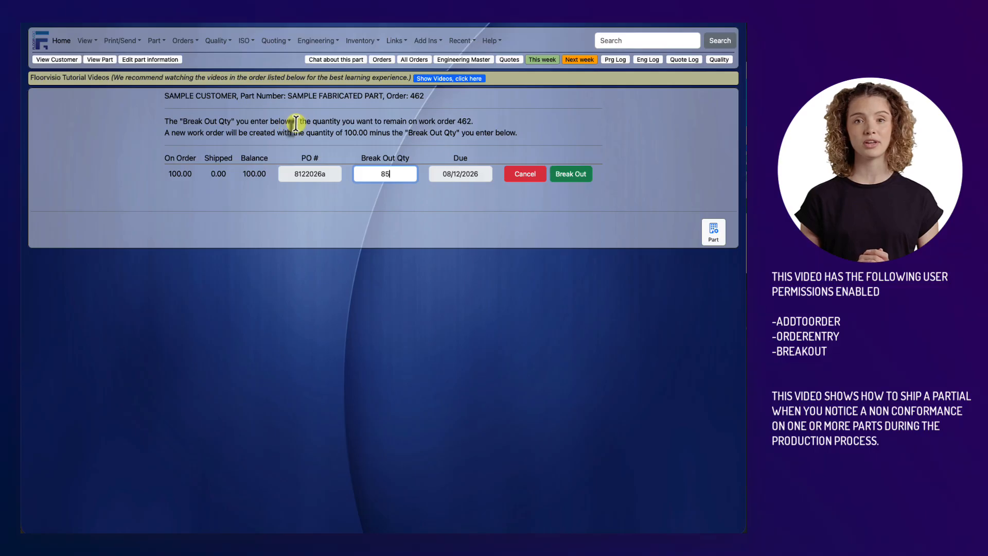
left_click_drag(312, 123, 475, 123)
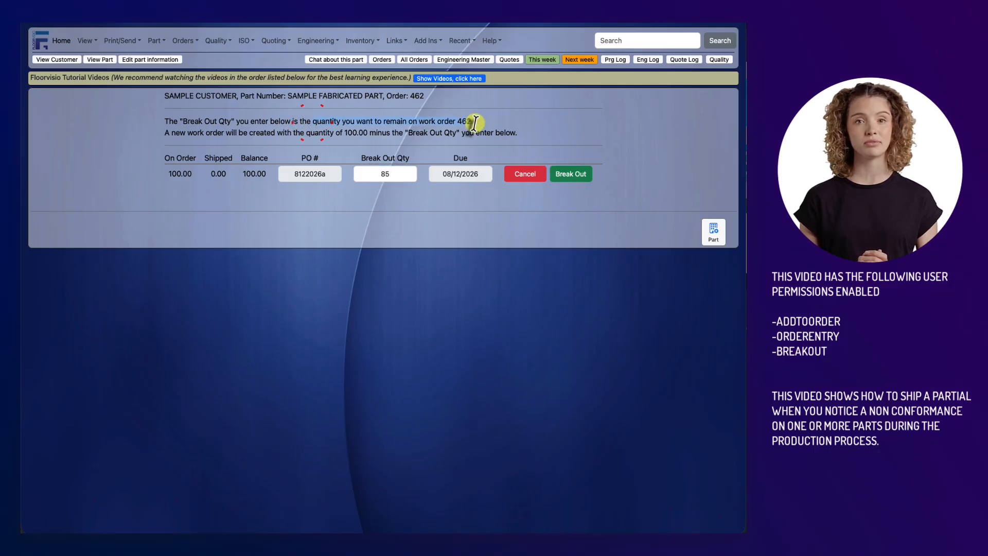
left_click(395, 174)
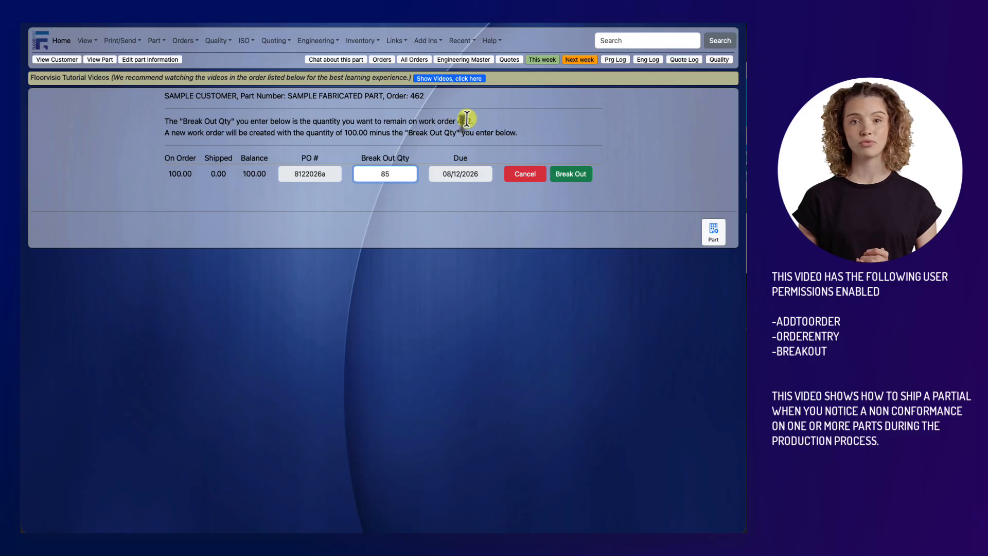
left_click(581, 174)
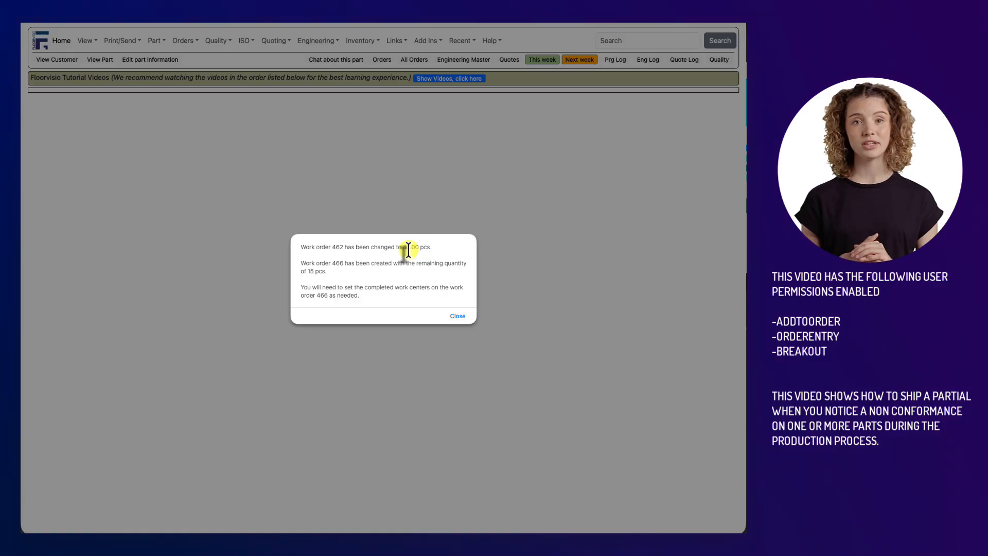
left_click(457, 316)
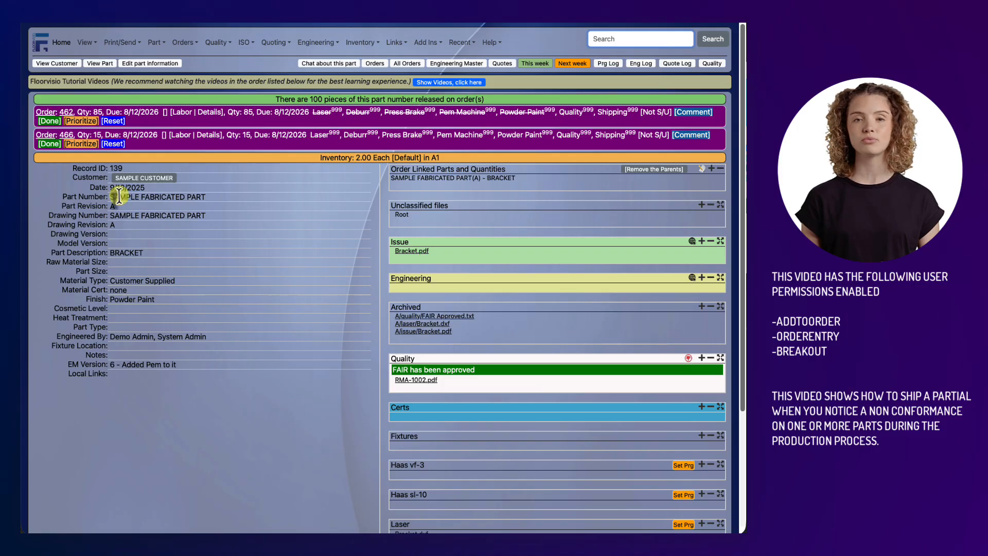
Step: Open the new 15-piece work order and reorder its 18ga CRS 60 X 120 requirement
left_click(67, 136)
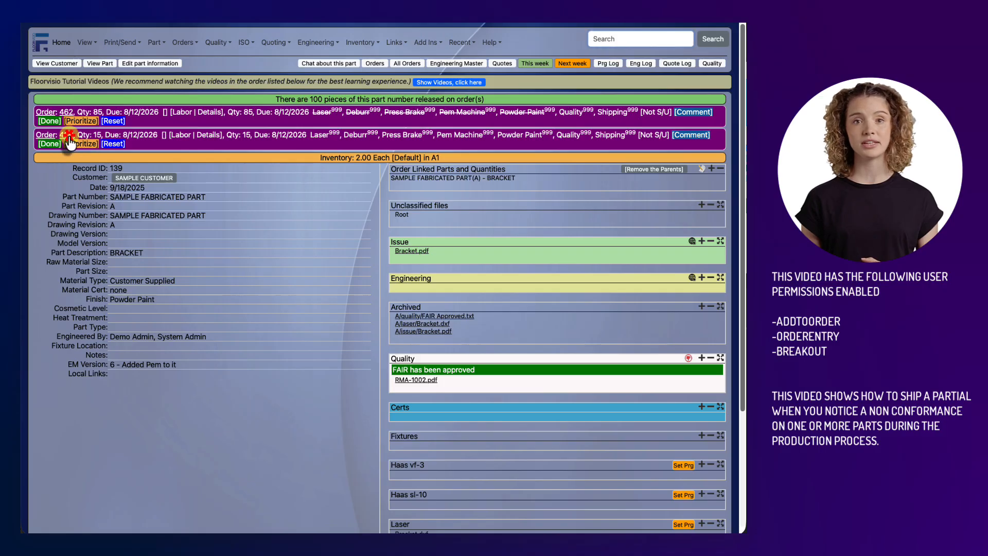
scroll(425, 293, "down", 20)
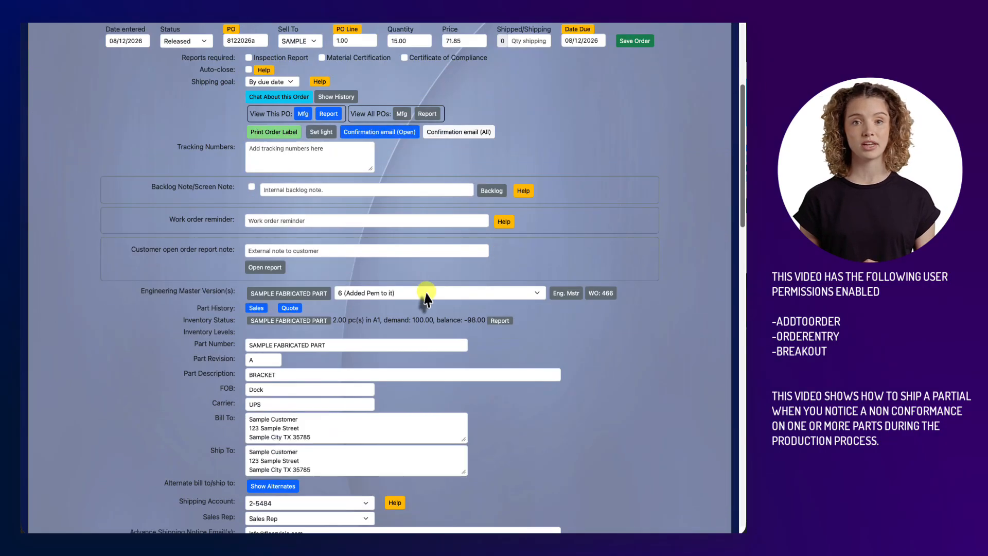
scroll(426, 288, "down", 6)
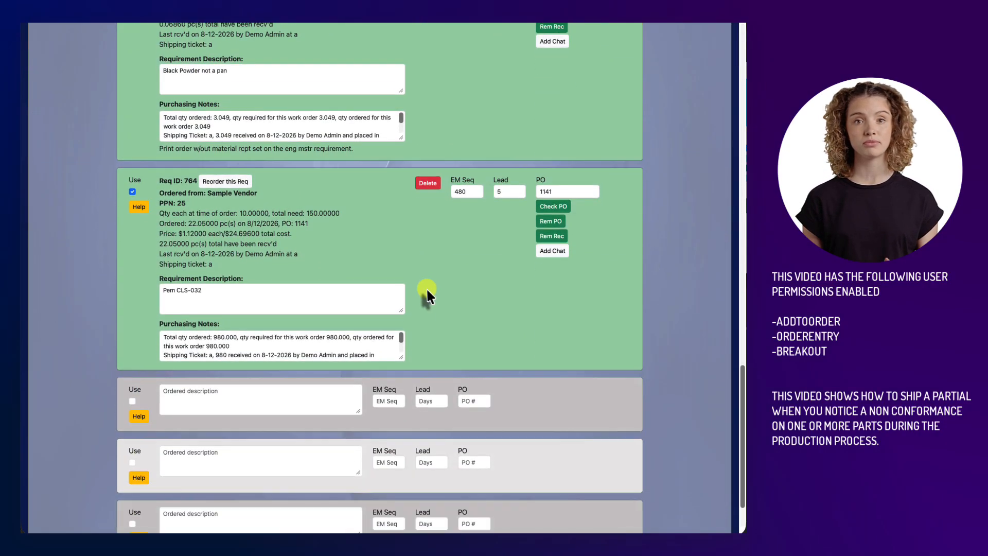
scroll(426, 288, "up", 6)
scroll(426, 288, "down", 1)
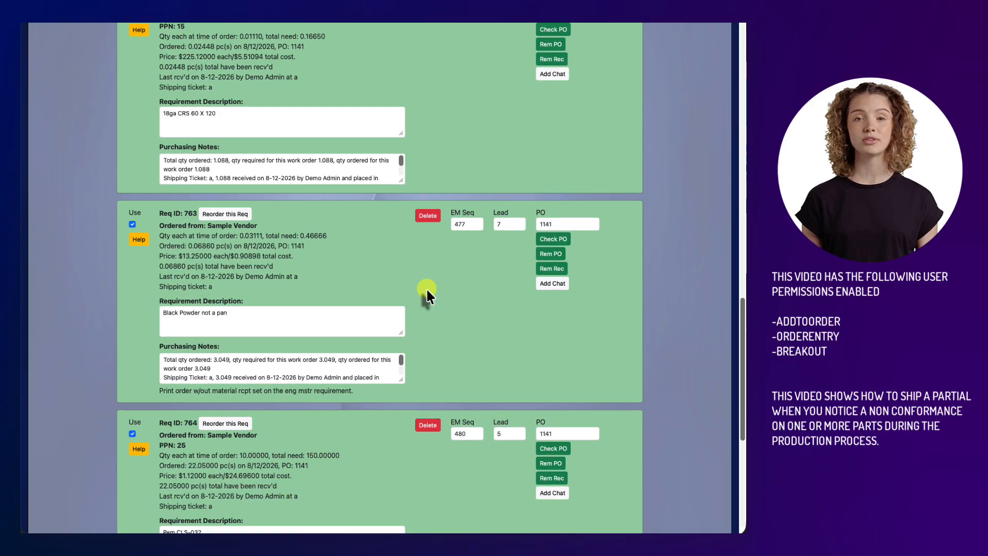
scroll(426, 288, "up", 5)
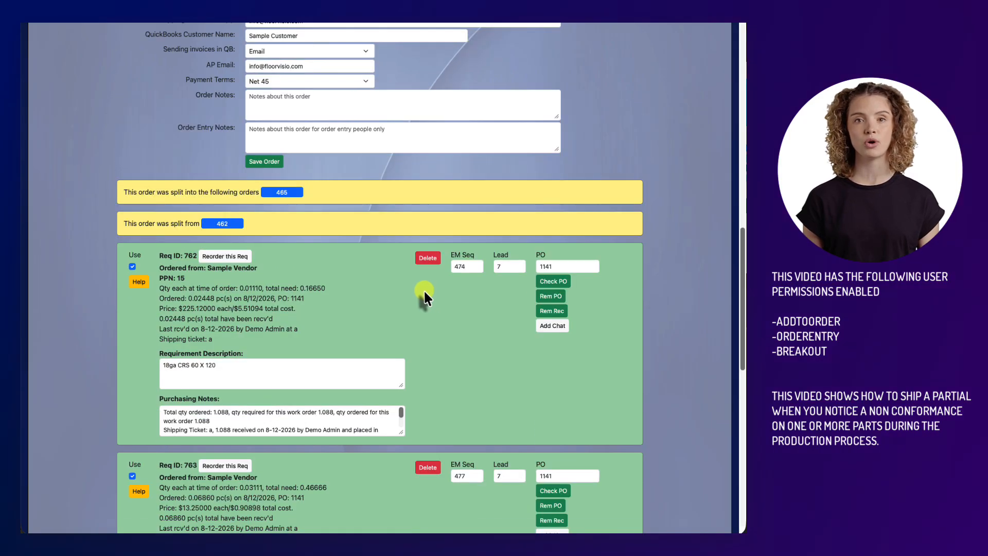
scroll(424, 294, "down", 3)
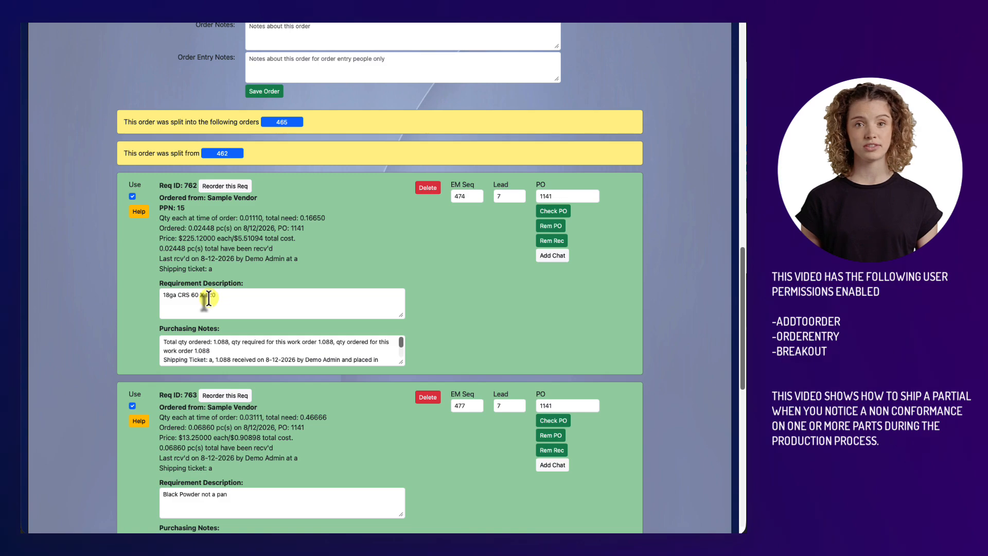
left_click(226, 186)
Step: Reorder the "Black Powder not a pan" requirement on the 15-piece work order
scroll(340, 306, "down", 8)
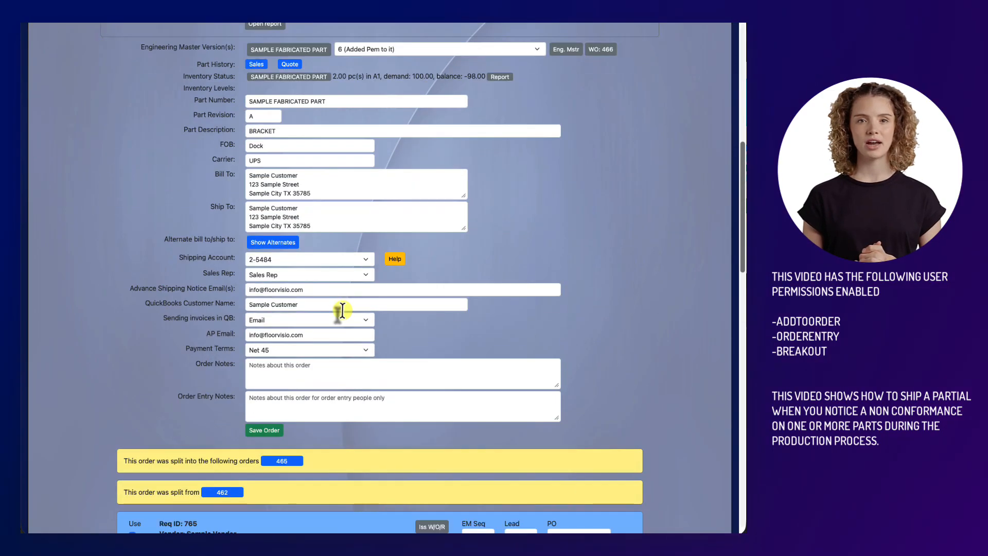
scroll(342, 309, "down", 6)
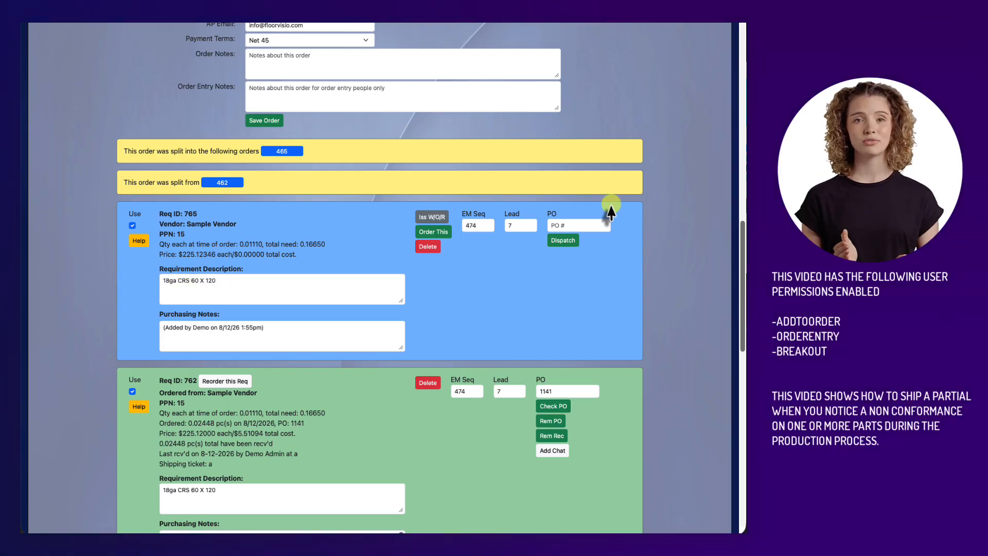
scroll(392, 318, "down", 2)
scroll(393, 319, "down", 1)
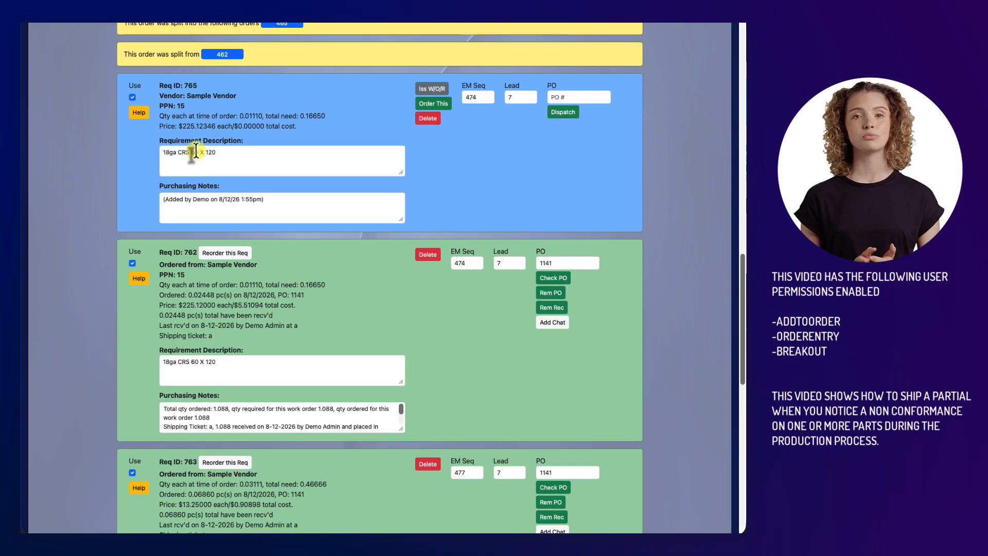
scroll(242, 341, "down", 3)
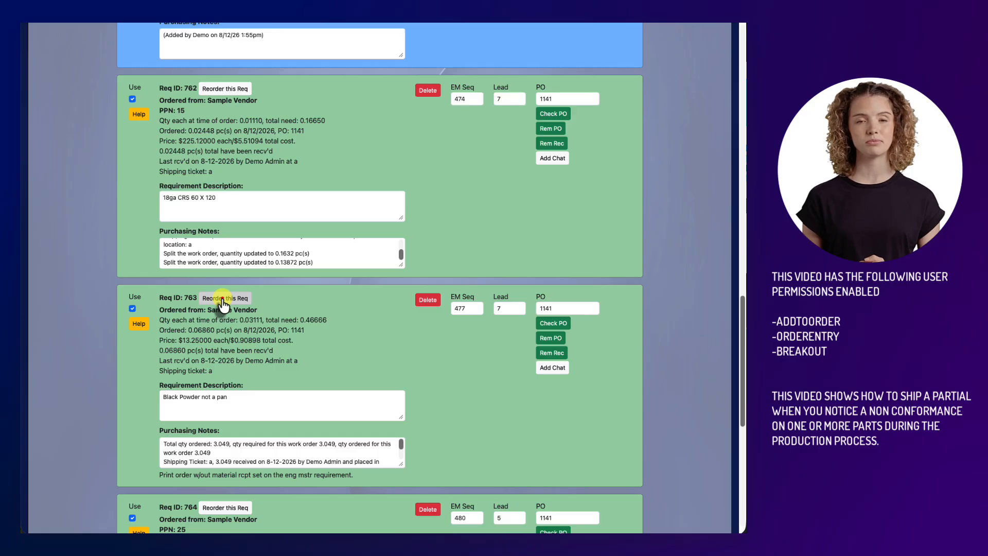
left_click(222, 299)
Step: Reorder the Pem CLS-032 requirement on the 15-piece work order
scroll(278, 334, "down", 10)
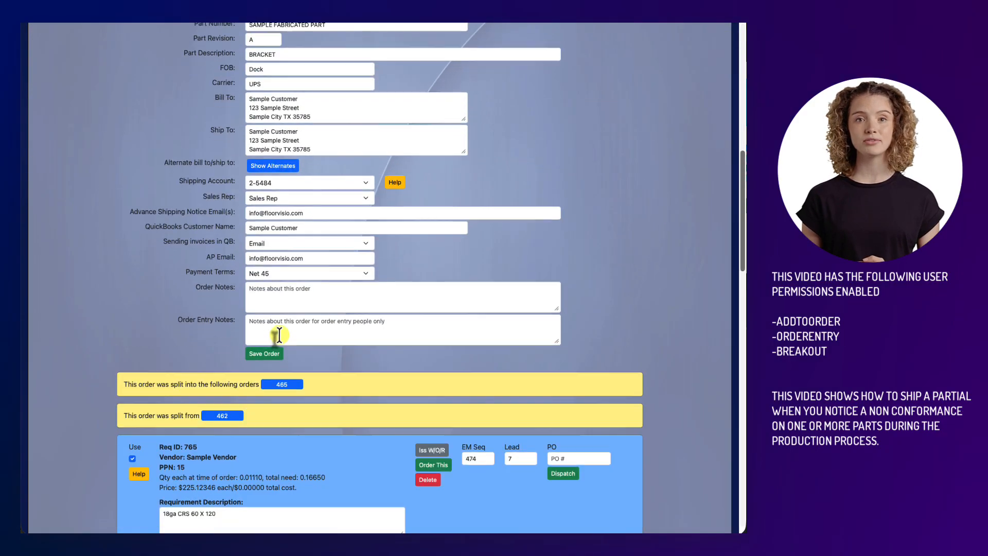
scroll(278, 335, "down", 15)
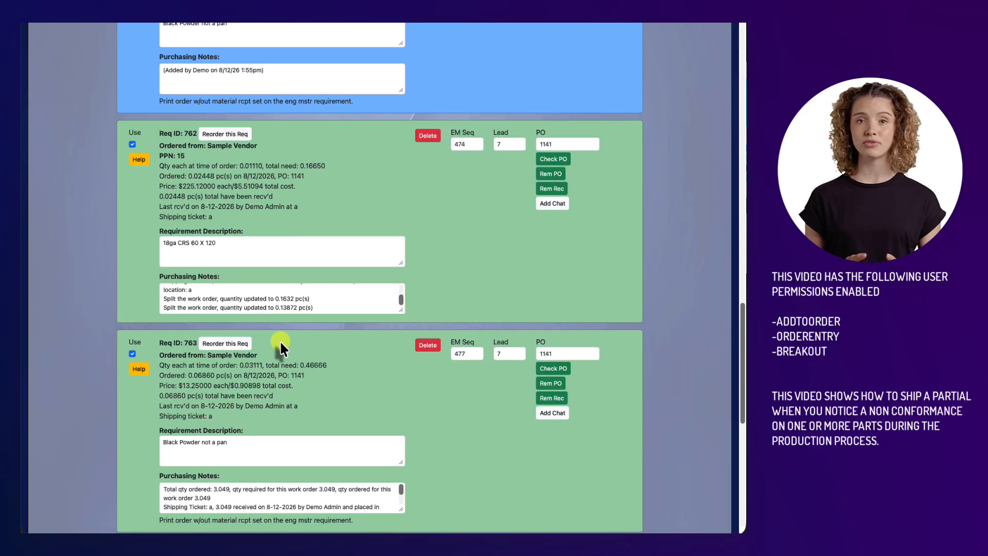
scroll(280, 342, "down", 5)
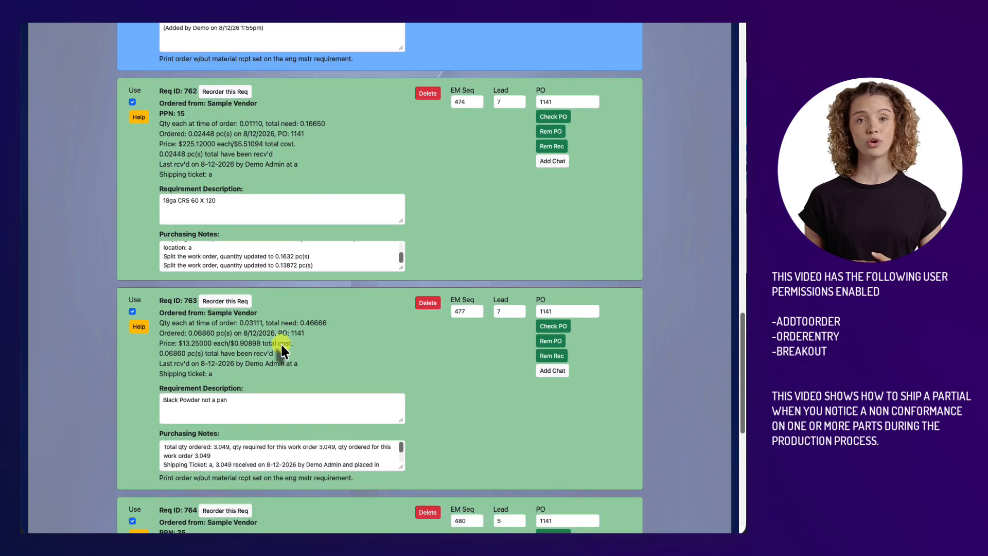
scroll(281, 350, "down", 4)
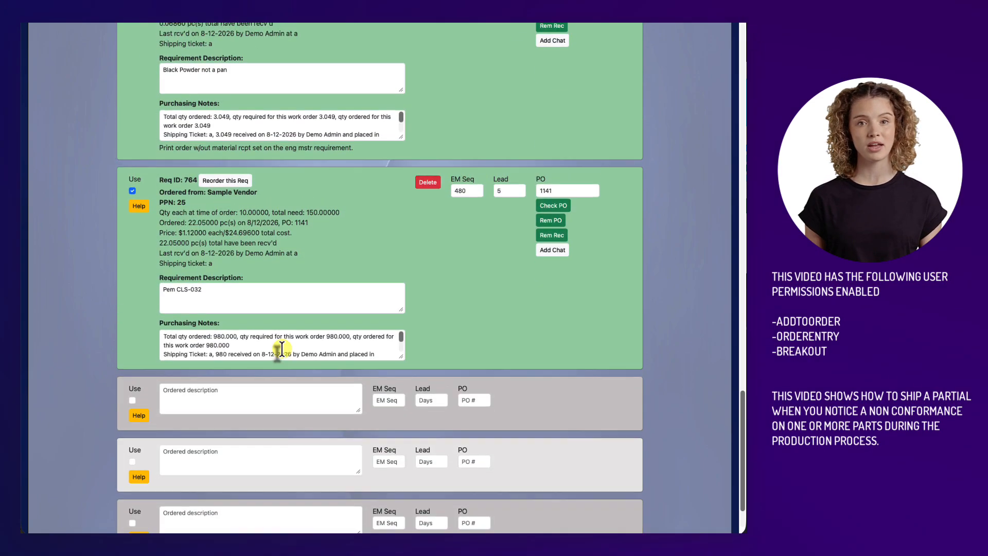
scroll(202, 216, "up", 1)
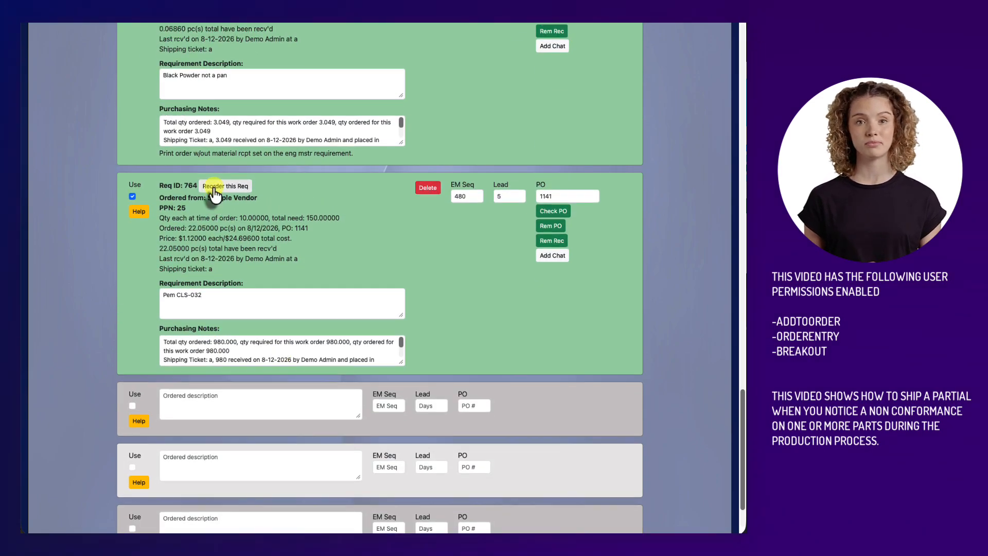
left_click(214, 191)
Step: Review the newly added requirements on the work order, and return to the part's page to check its released orders
scroll(394, 298, "down", 8)
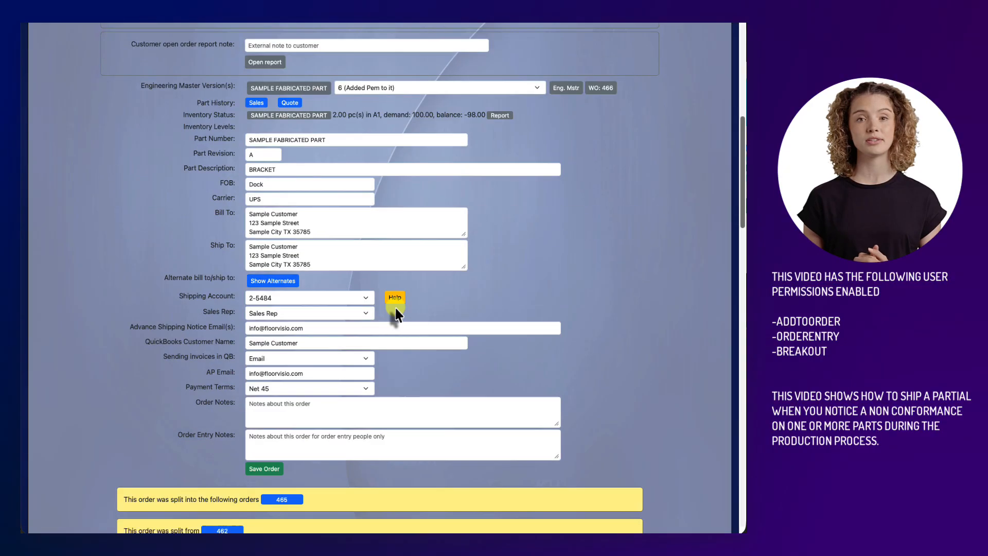
scroll(395, 315, "down", 10)
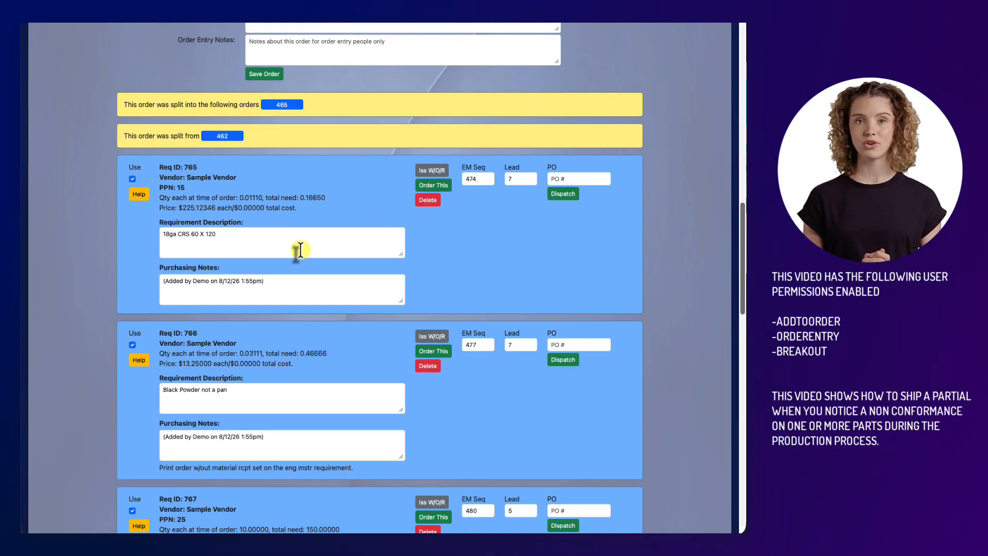
scroll(360, 278, "down", 6)
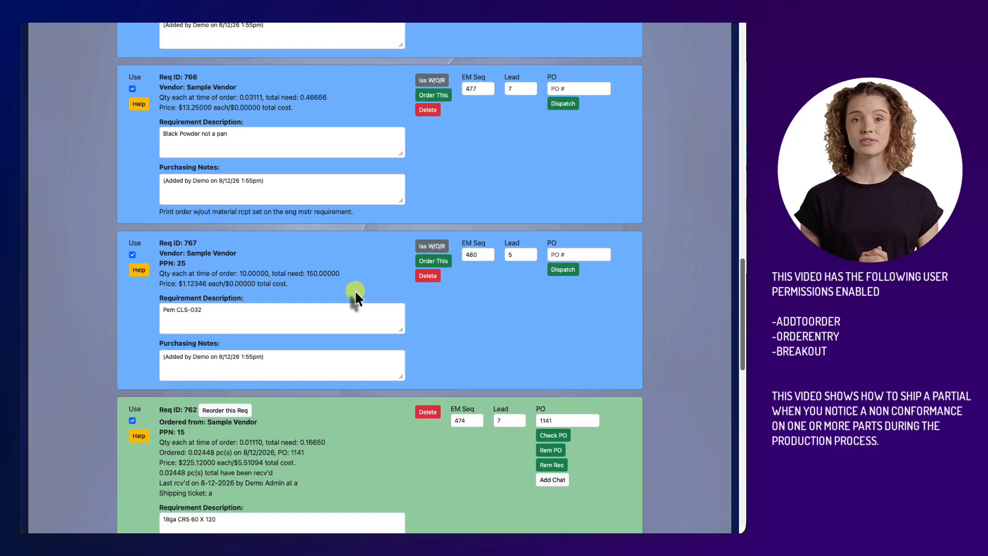
scroll(260, 189, "up", 15)
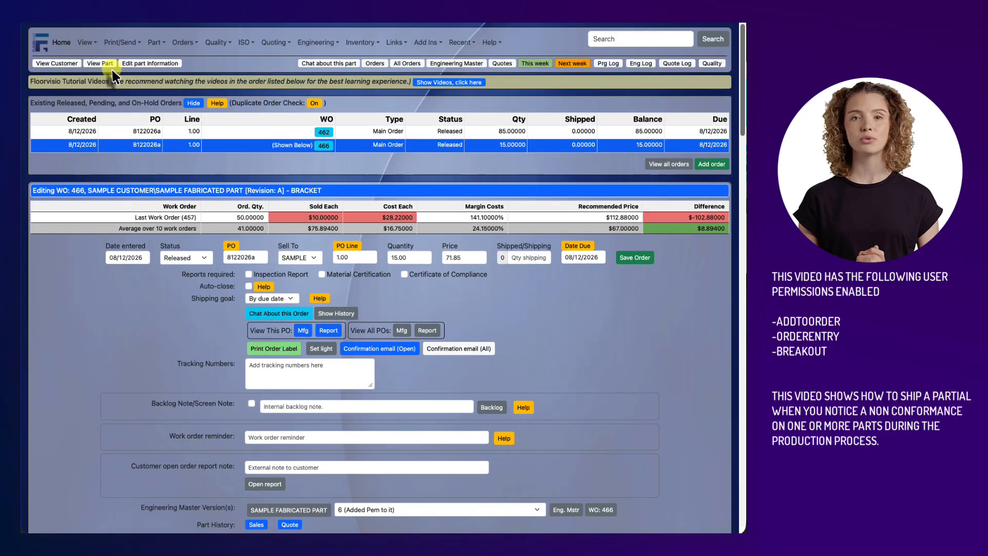
left_click(111, 66)
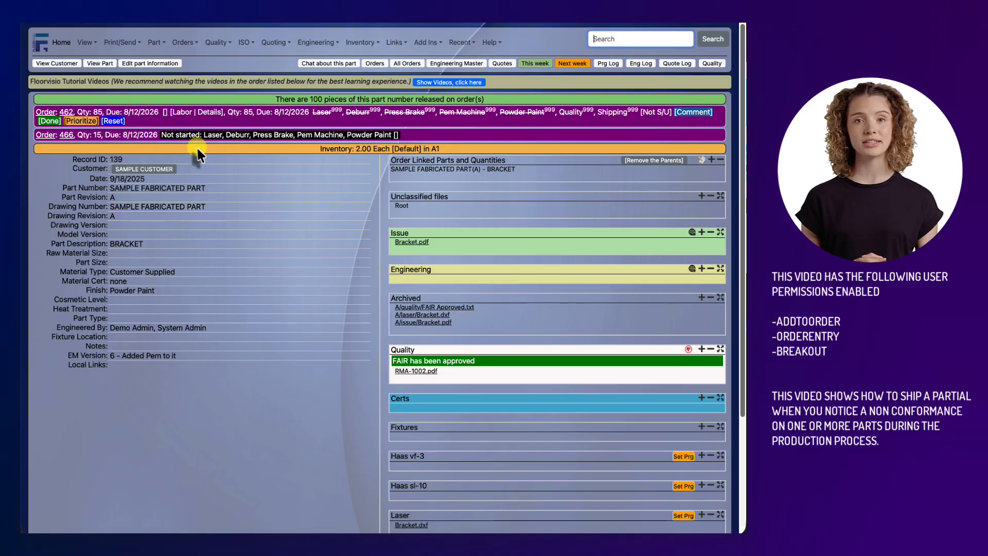
Step: Reopen the 15-piece work order to recheck its requirements, and view the order requirements for 45 days out
left_click(66, 135)
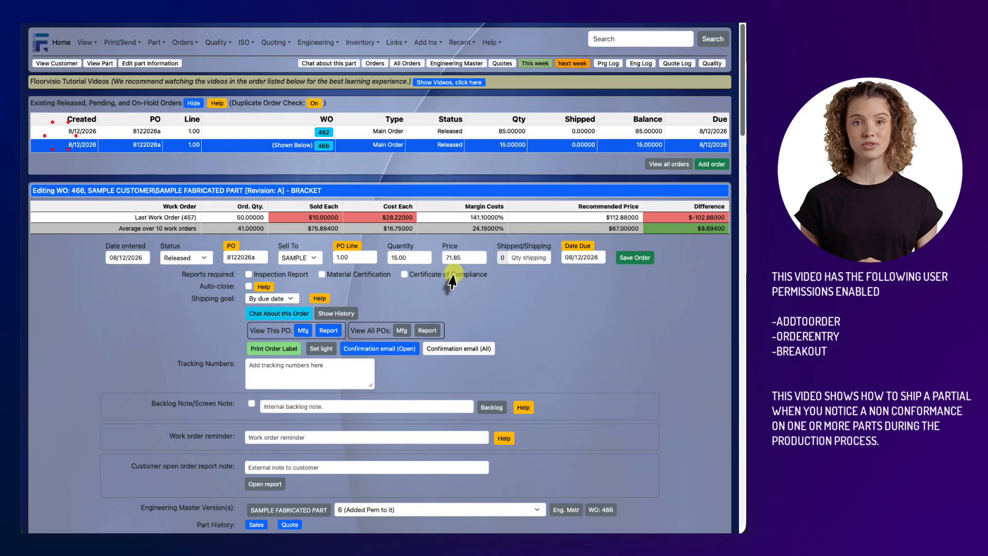
scroll(452, 281, "down", 15)
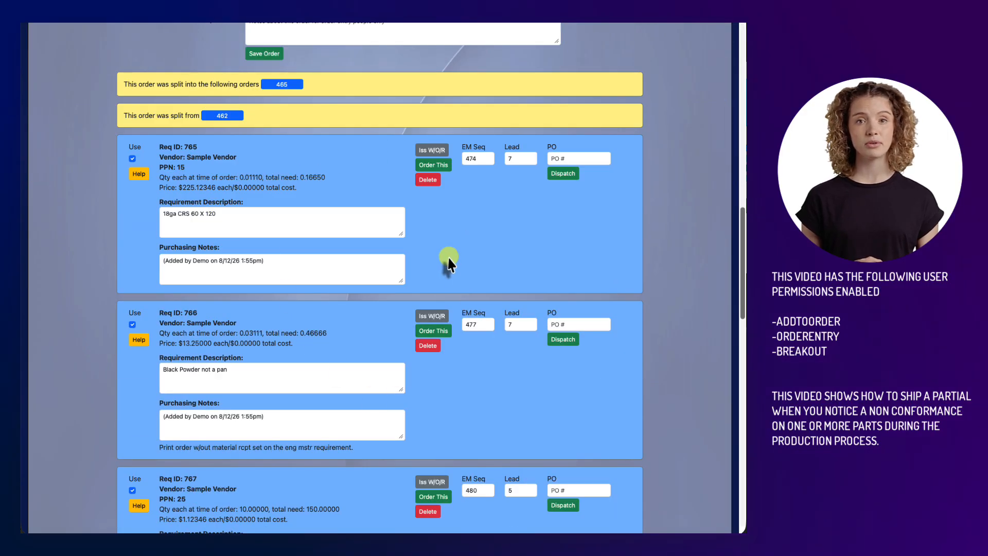
scroll(448, 263, "down", 3)
scroll(440, 316, "up", 10)
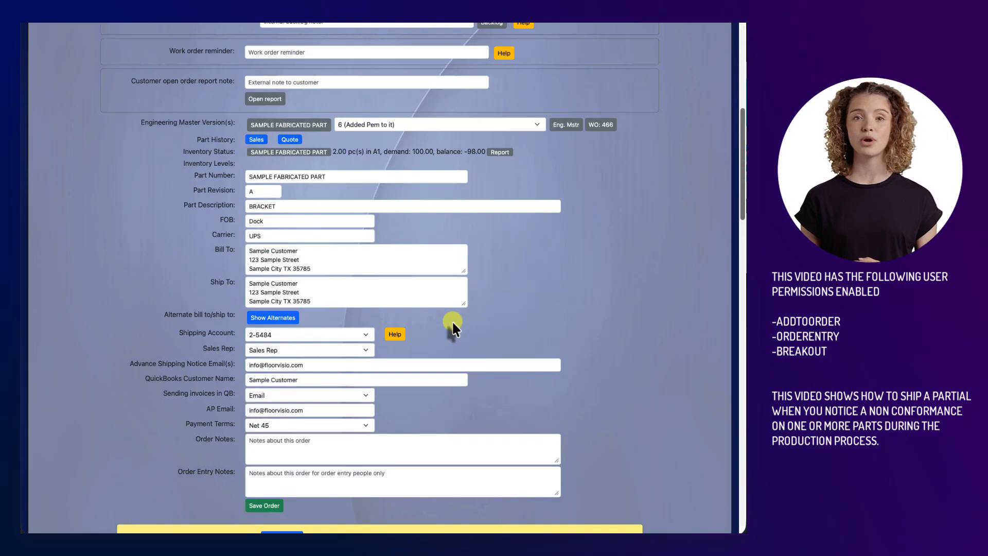
scroll(452, 320, "up", 8)
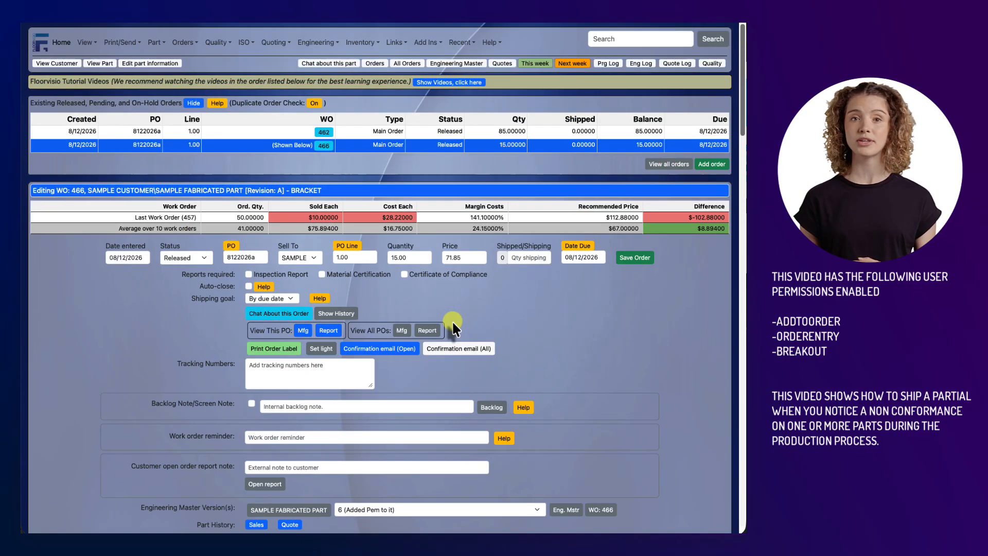
left_click(186, 44)
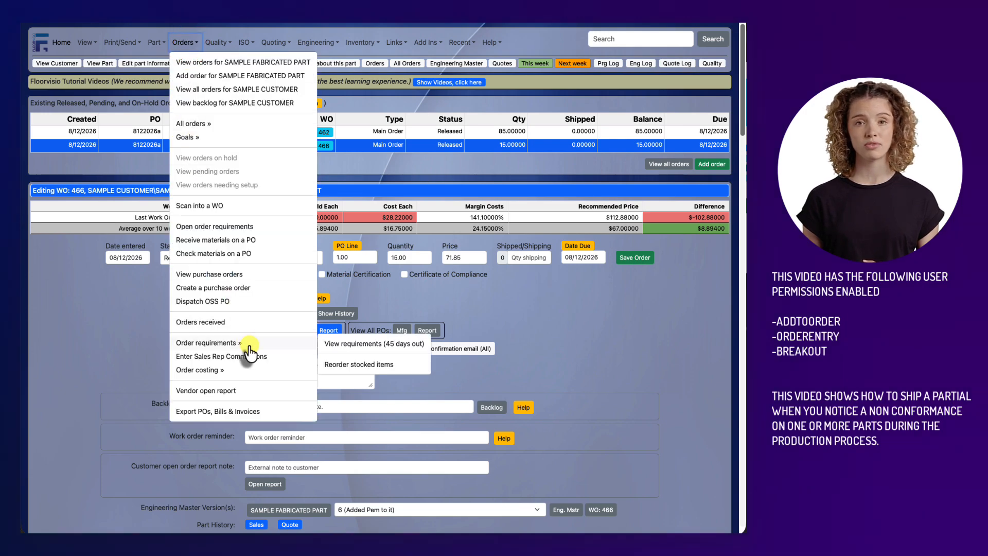
left_click(322, 344)
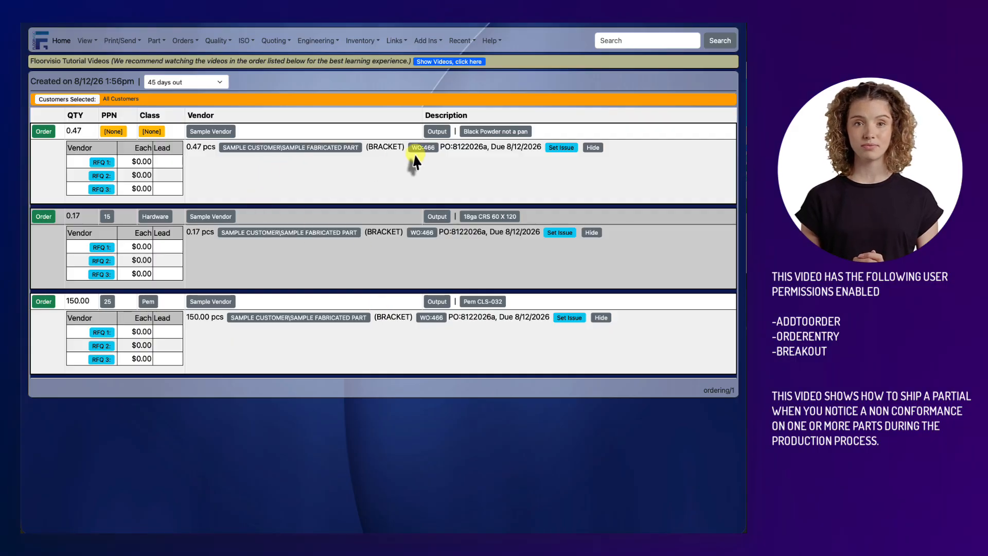
Step: Order the "Black Powder not a pan" requirement for the 15-piece work order on a new purchase order to Sample Vendor
left_click(44, 131)
scroll(264, 194, "down", 10)
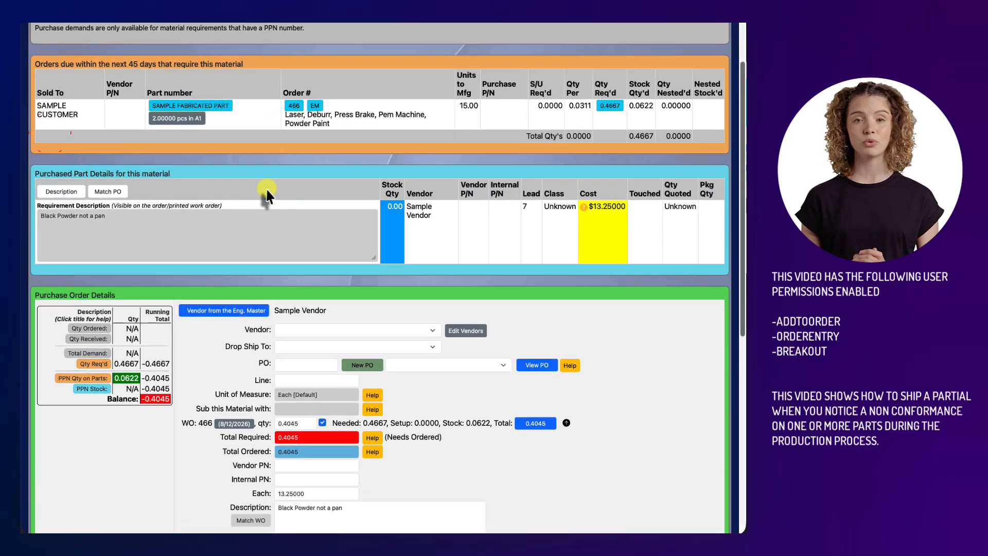
scroll(442, 238, "up", 6)
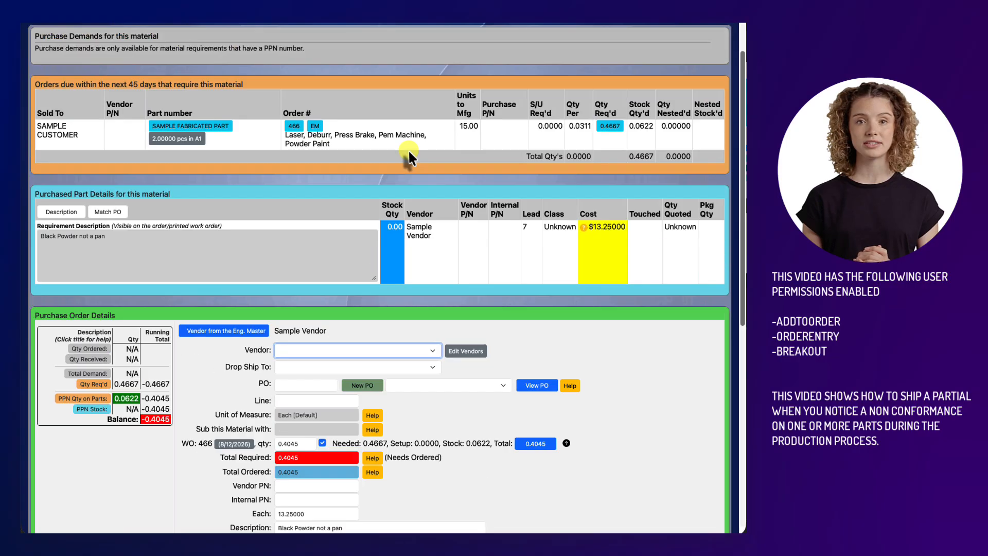
left_click(466, 131)
left_click_drag(470, 130, 480, 133)
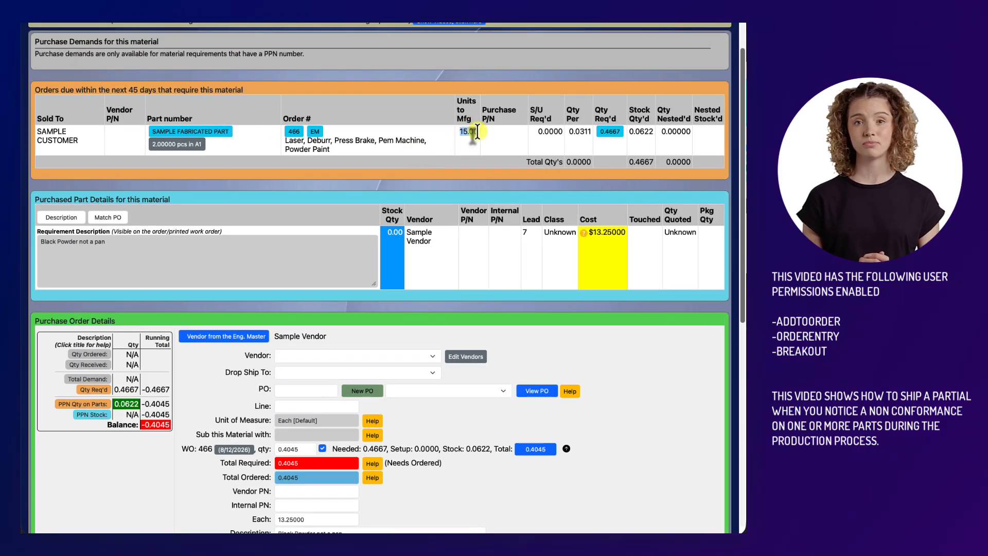
scroll(422, 242, "down", 2)
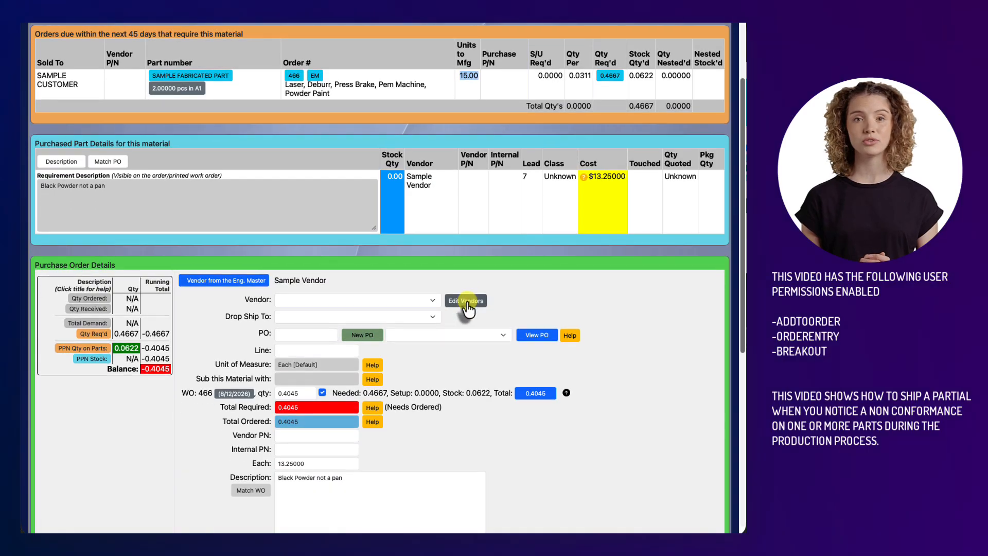
scroll(467, 309, "down", 1)
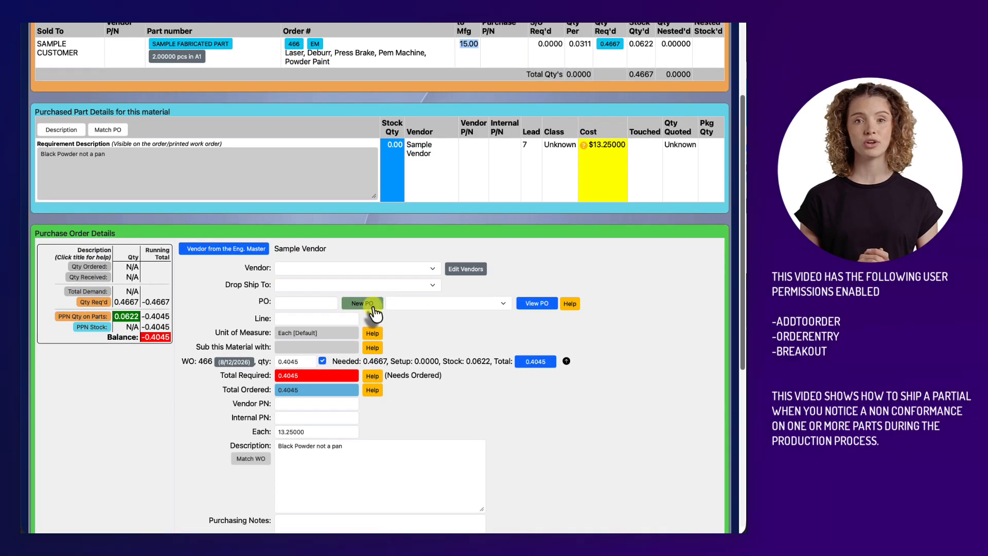
left_click(372, 307)
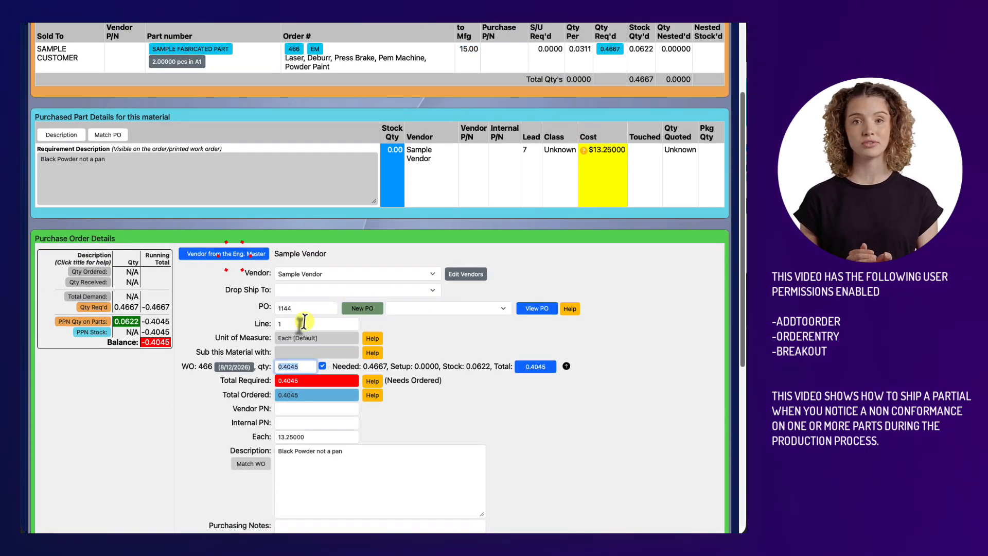
scroll(304, 322, "down", 6)
left_click(231, 492)
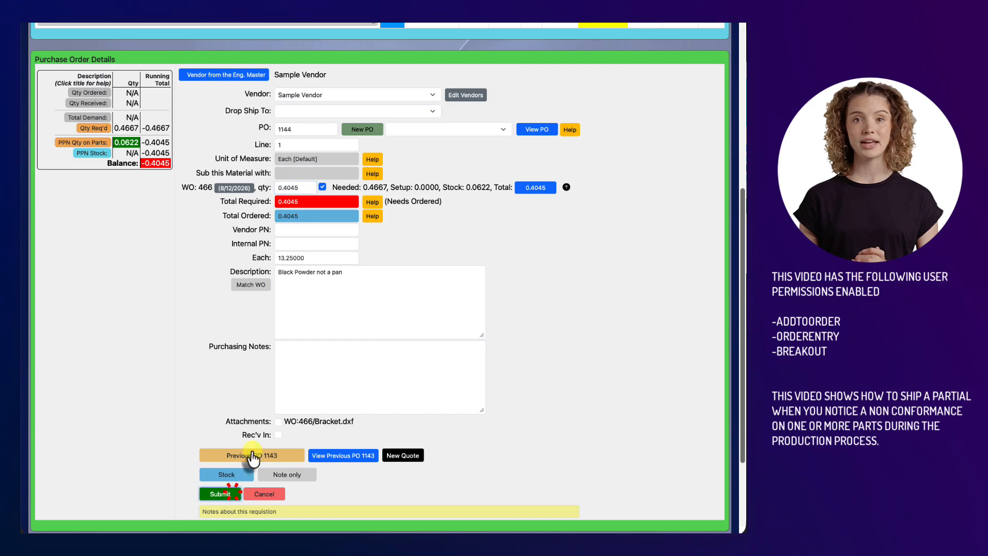
Step: Order the 18ga CRS 60 X 120 requirement on the same Sample Vendor purchase order as the black powder
left_click(43, 132)
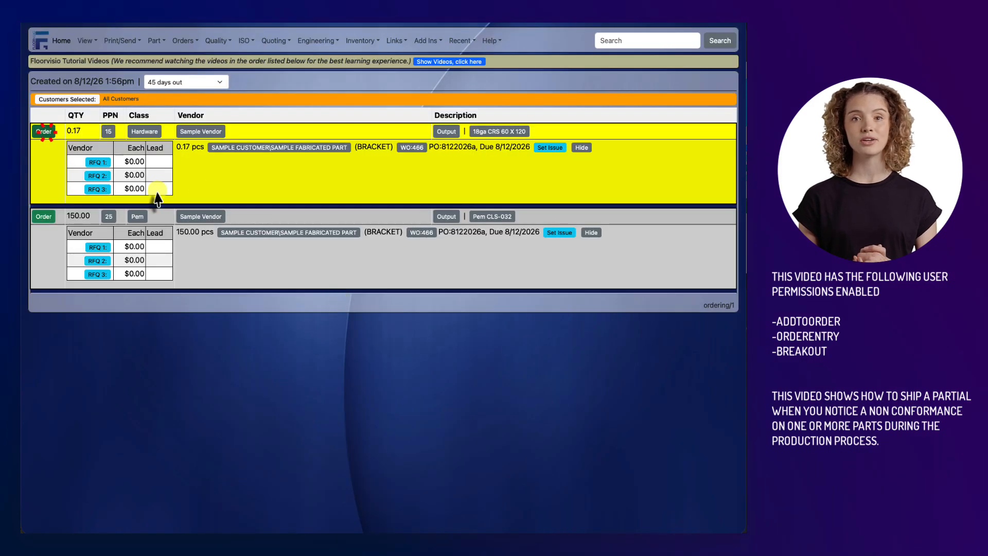
scroll(323, 260, "down", 8)
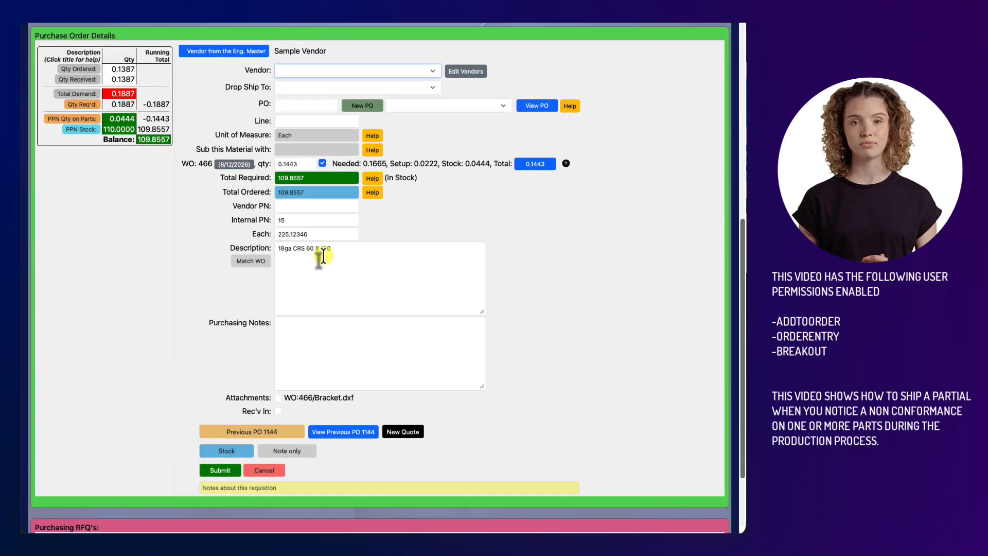
left_click(420, 107)
left_click(424, 114)
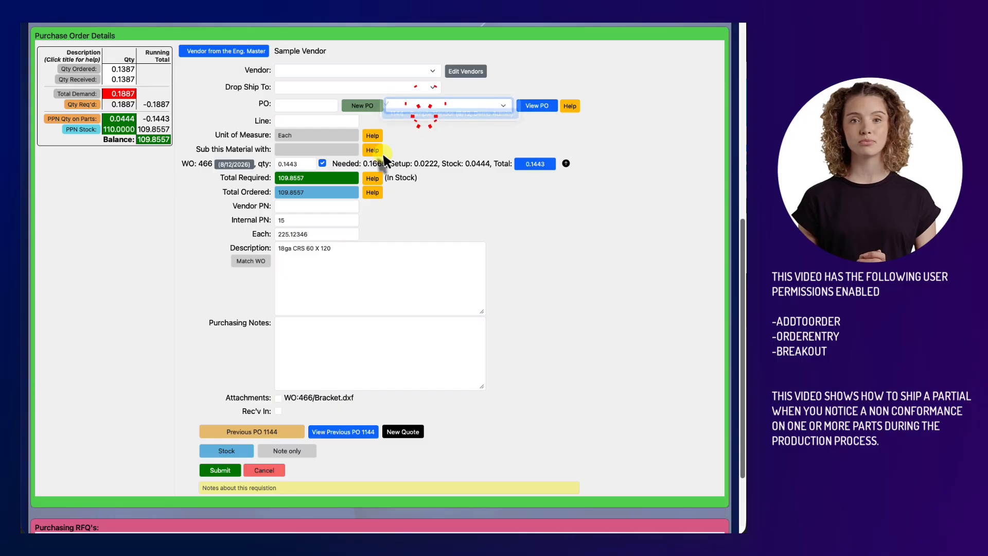
left_click(221, 470)
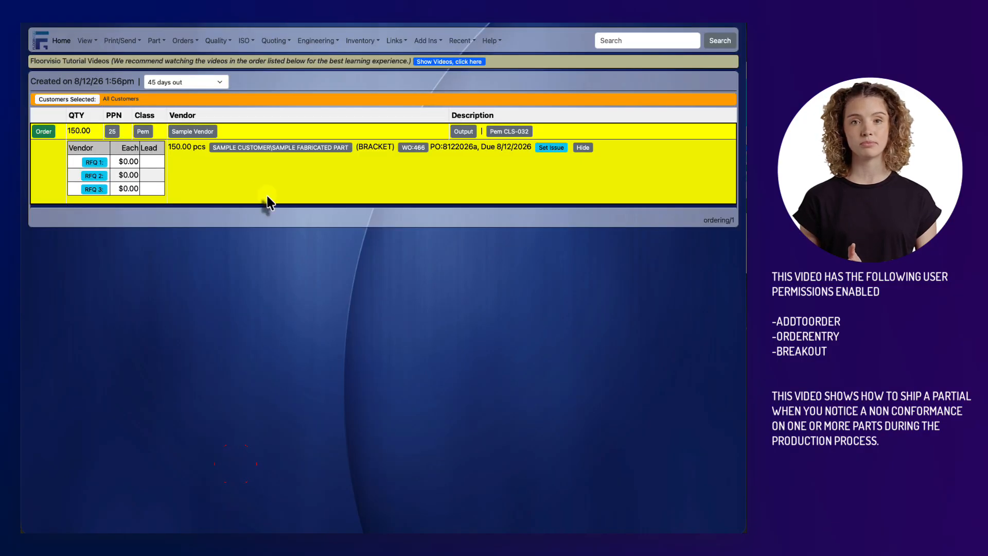
Step: Add the Pem CLS-032 requirement to the same Sample Vendor purchase order and submit it
left_click(44, 131)
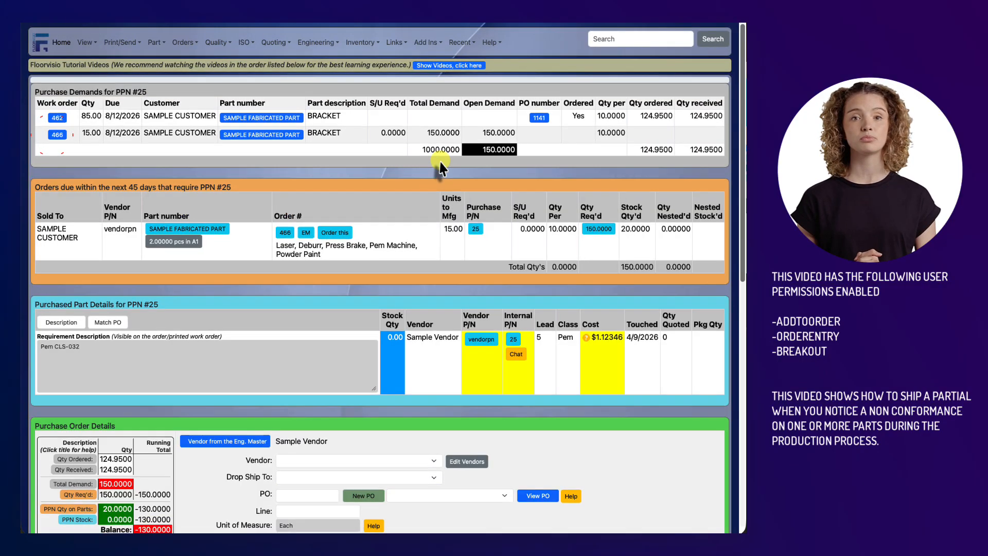
scroll(440, 161, "down", 8)
left_click(466, 106)
left_click(464, 114)
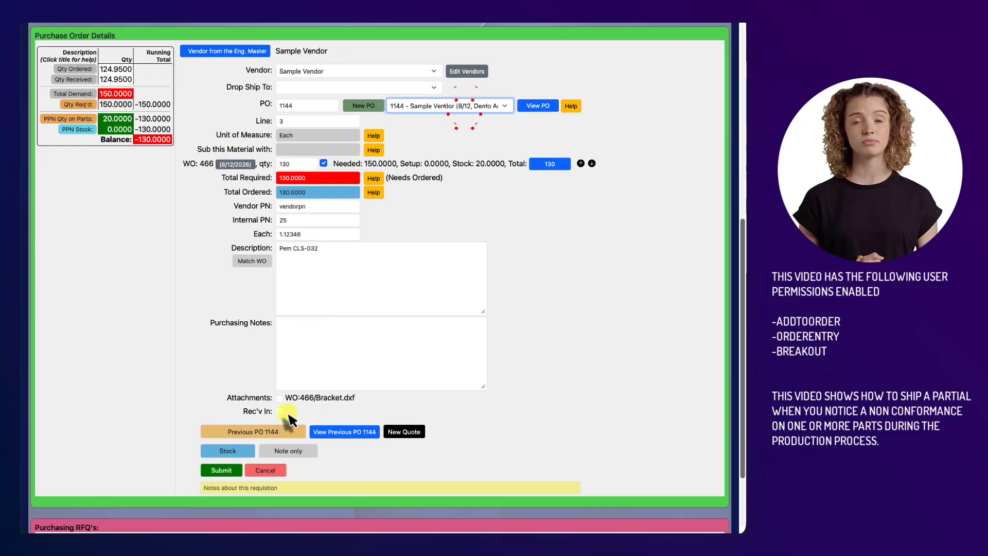
left_click(222, 469)
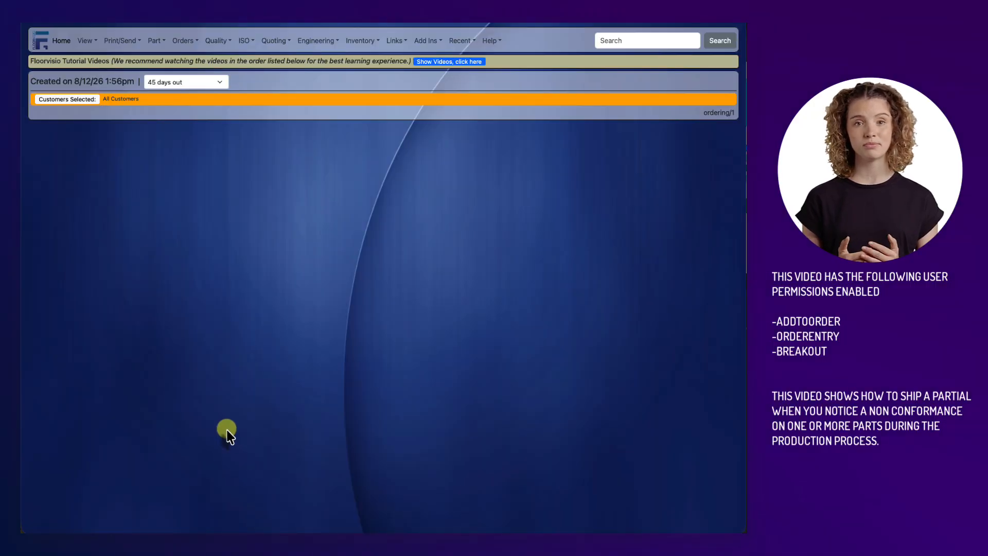
Step: Open the 15-piece work order from the SAMPLE FABRICATED PART page and review the purchase details of its three requirements
left_click(454, 41)
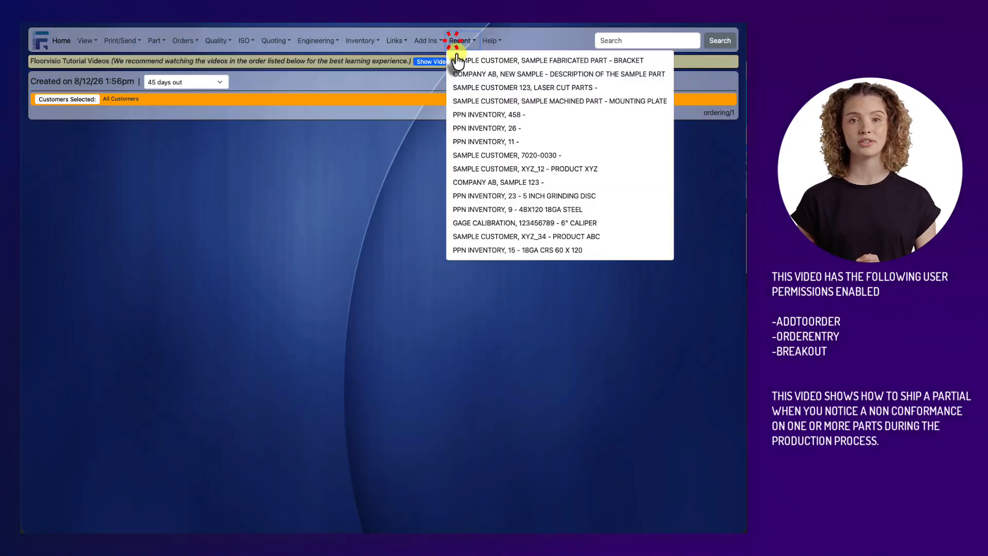
left_click(457, 61)
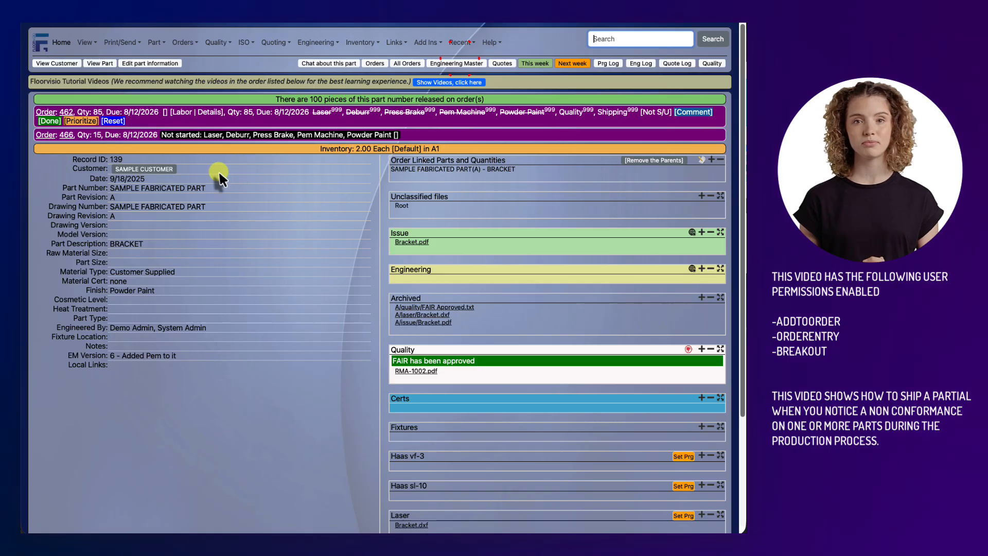
left_click(66, 135)
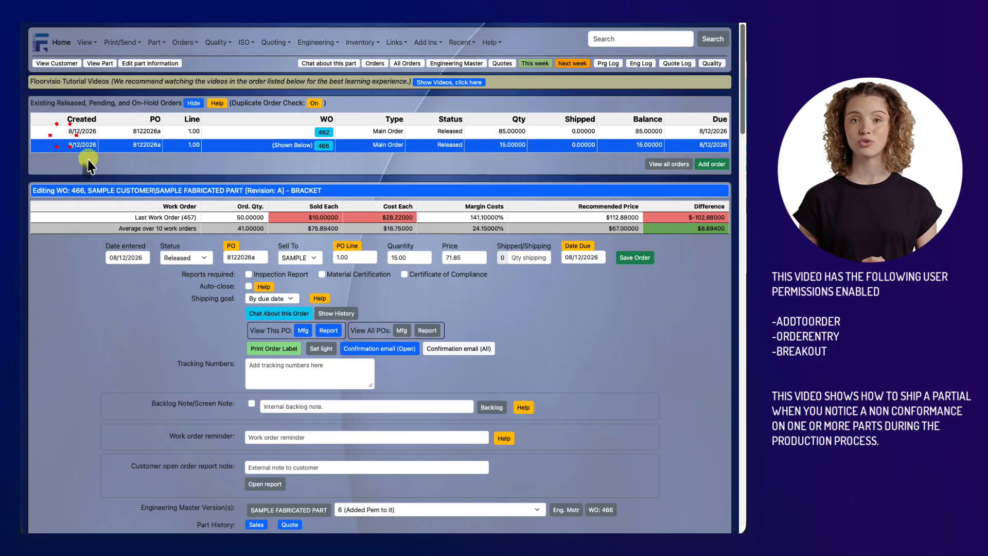
scroll(397, 261, "down", 15)
scroll(456, 348, "down", 8)
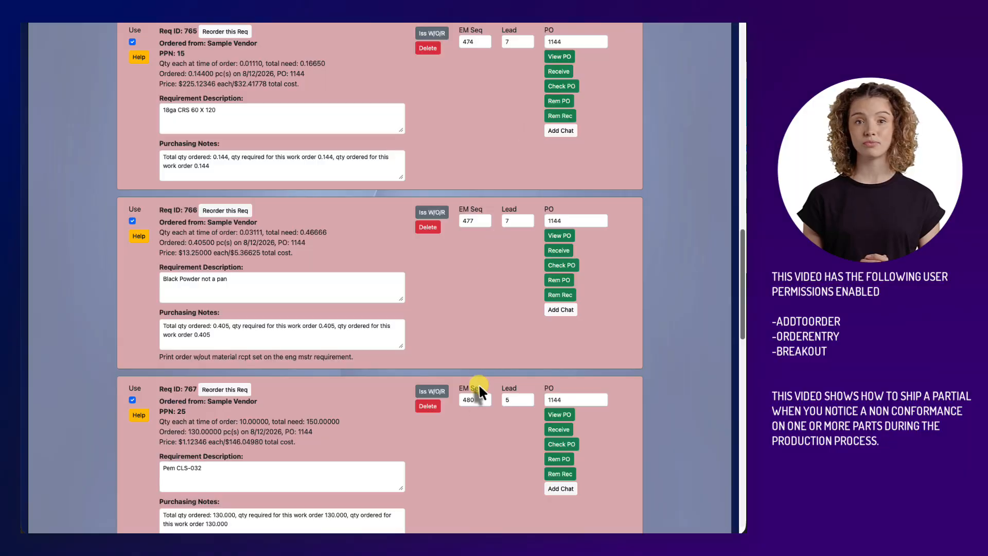
scroll(523, 276, "up", 4)
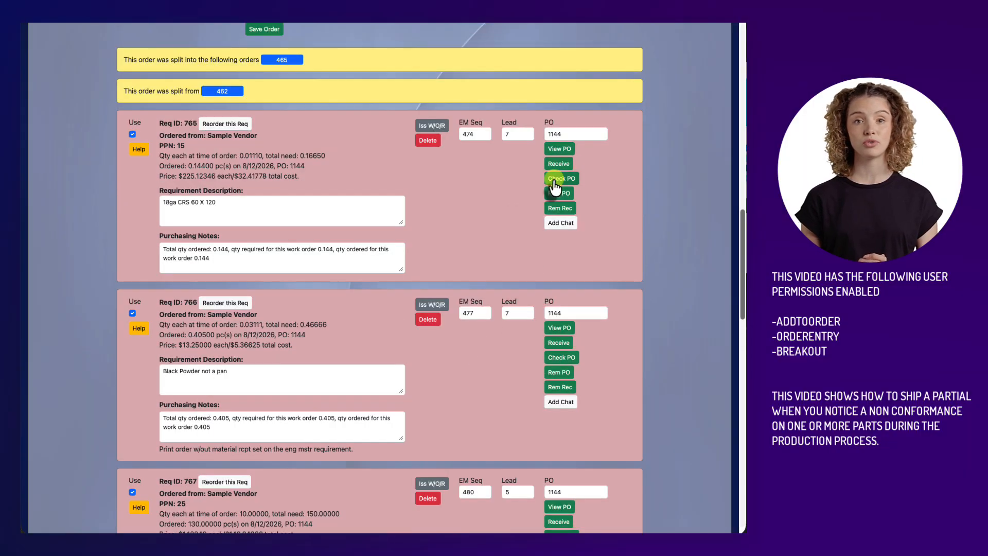
Step: Receive 0.144 of the 18ga CRS, 0.405 of the Black Powder and 130 Pems, using c as the shipping ticket and location
left_click(559, 164)
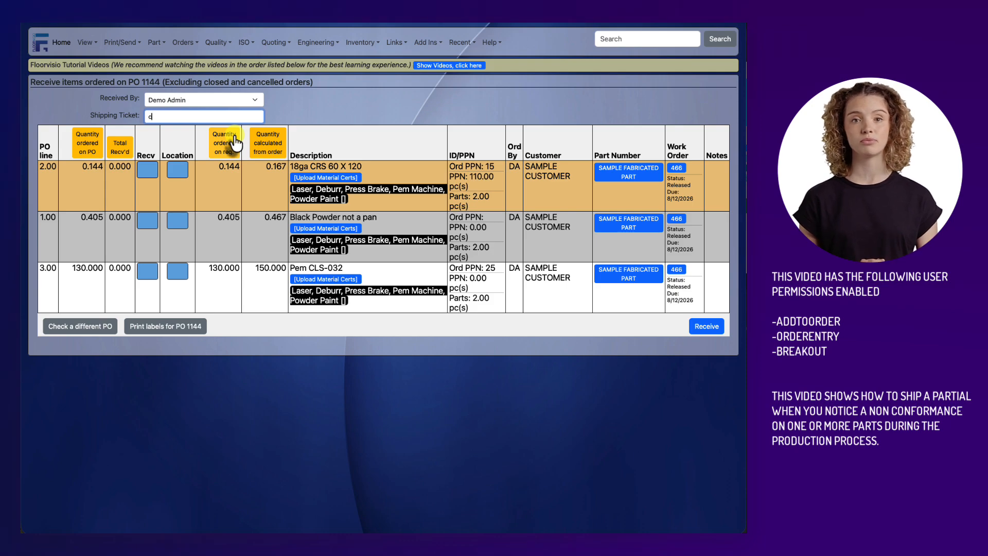
key("Tab")
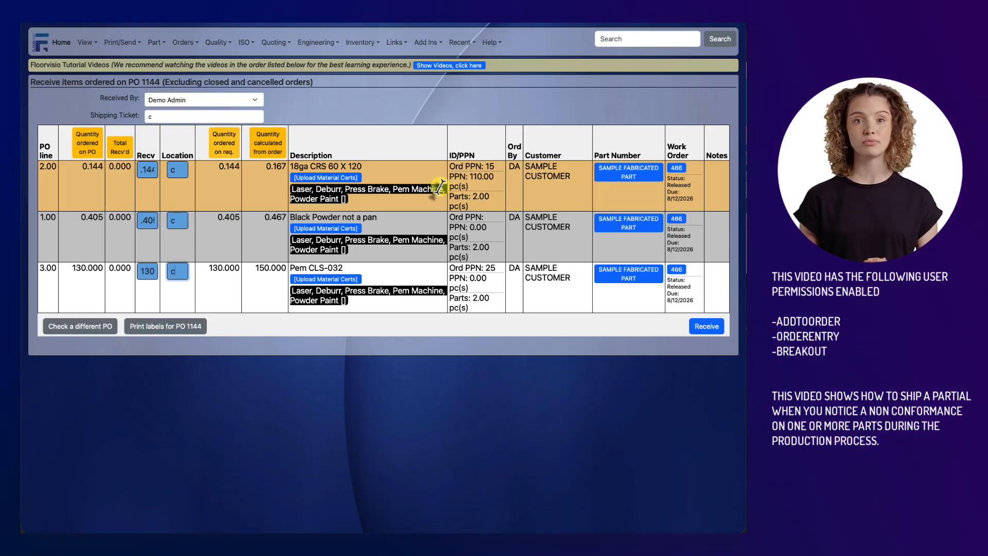
left_click(705, 327)
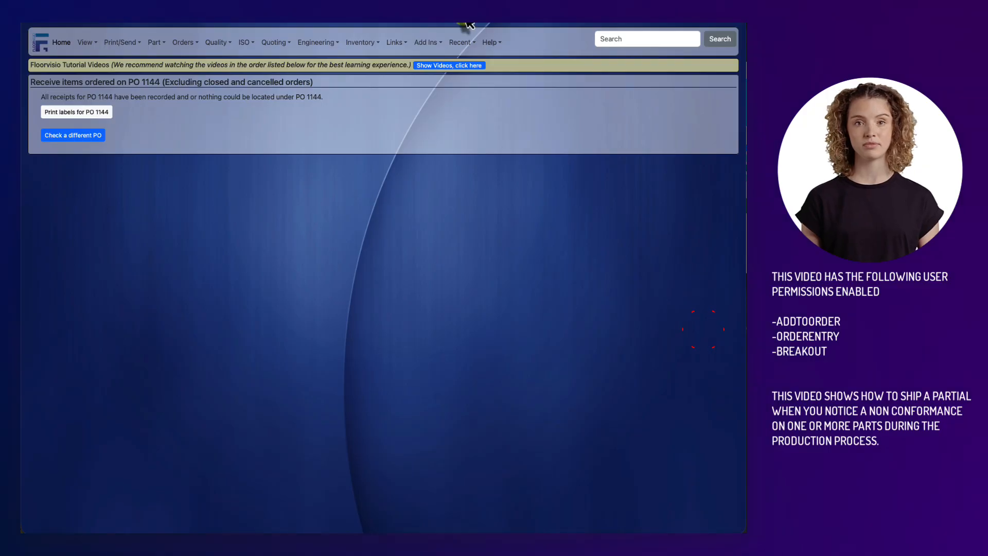
Step: Return to the SAMPLE FABRICATED PART page, and check the 15-piece work order on the Laser work center display
left_click(461, 42)
left_click(475, 64)
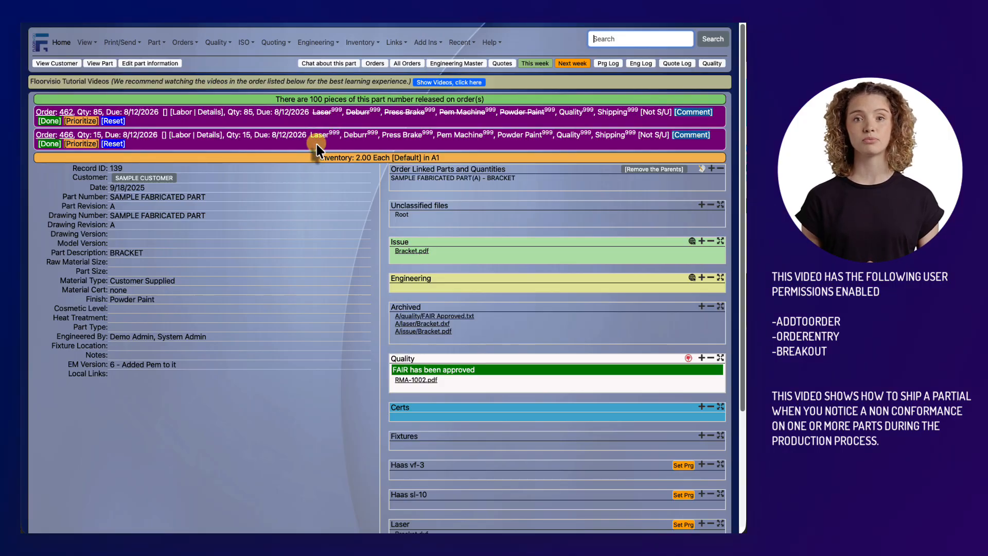
left_click(85, 42)
mouse_move(105, 246)
mouse_move(144, 219)
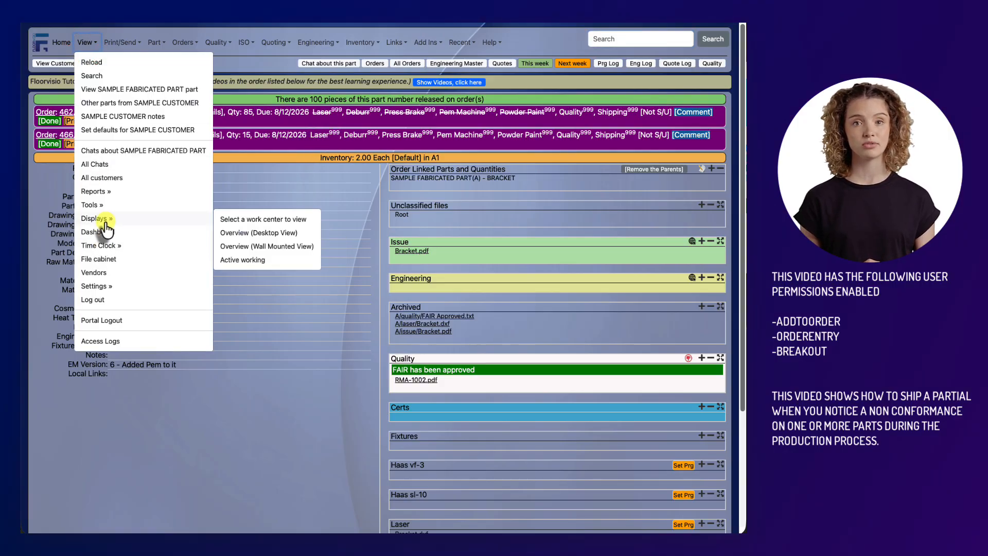
left_click(259, 220)
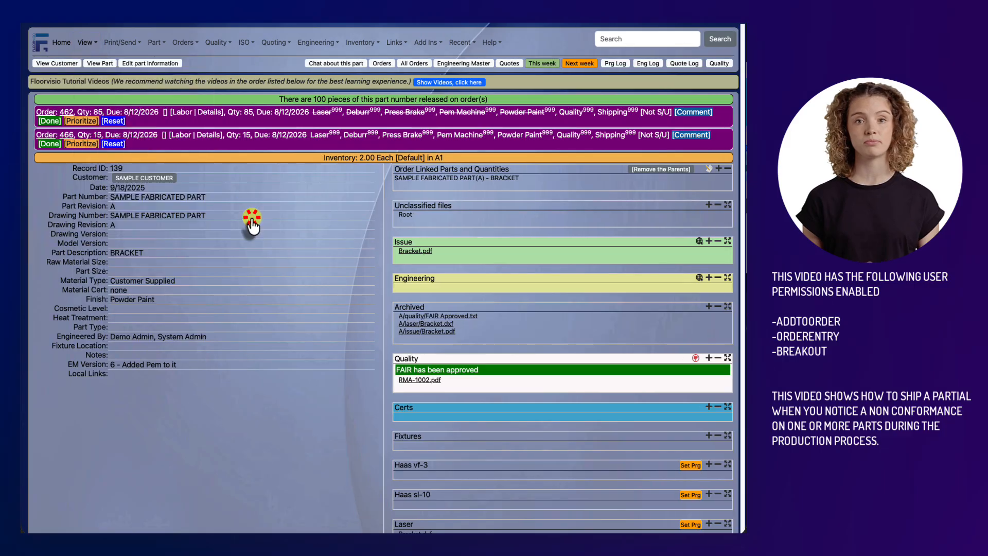
left_click(412, 246)
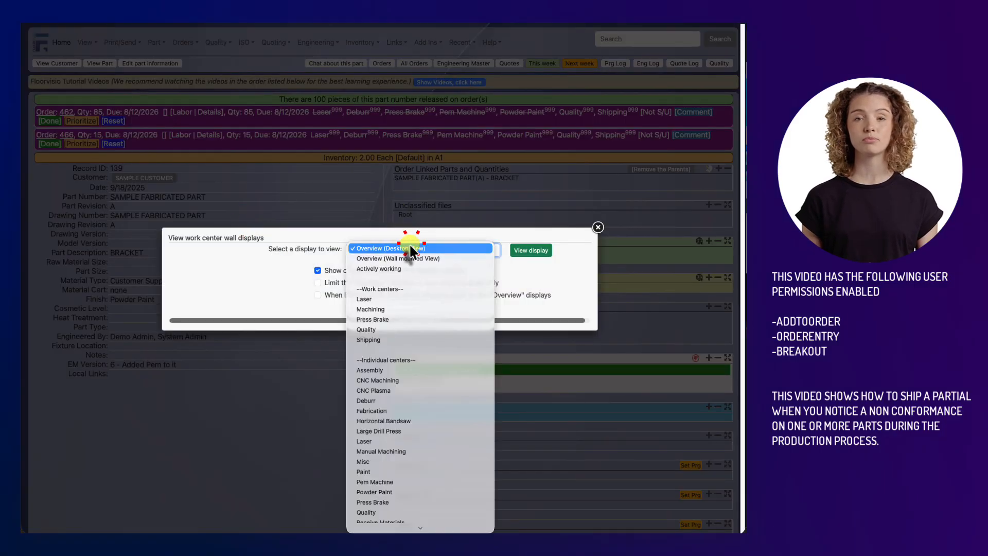
left_click(402, 293)
left_click(525, 250)
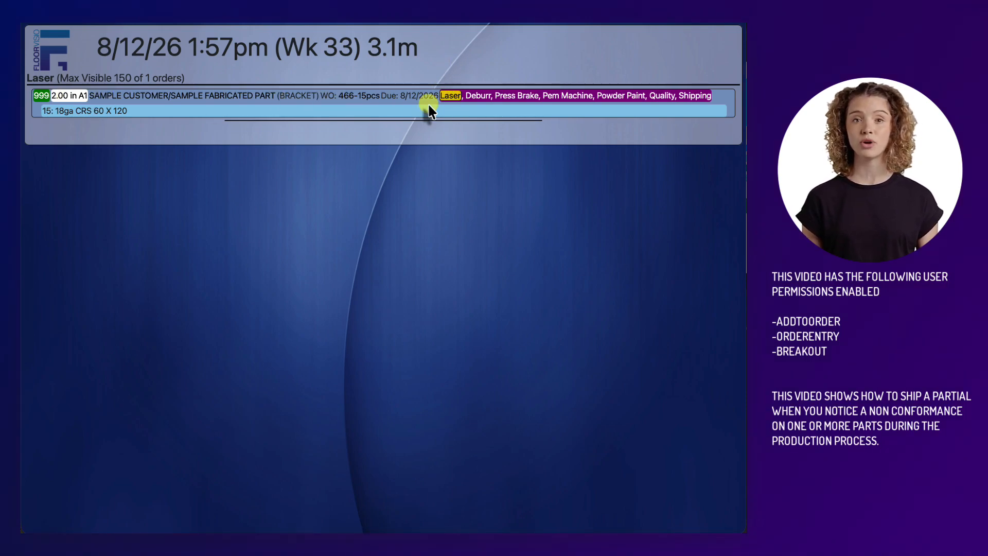
left_click(478, 21)
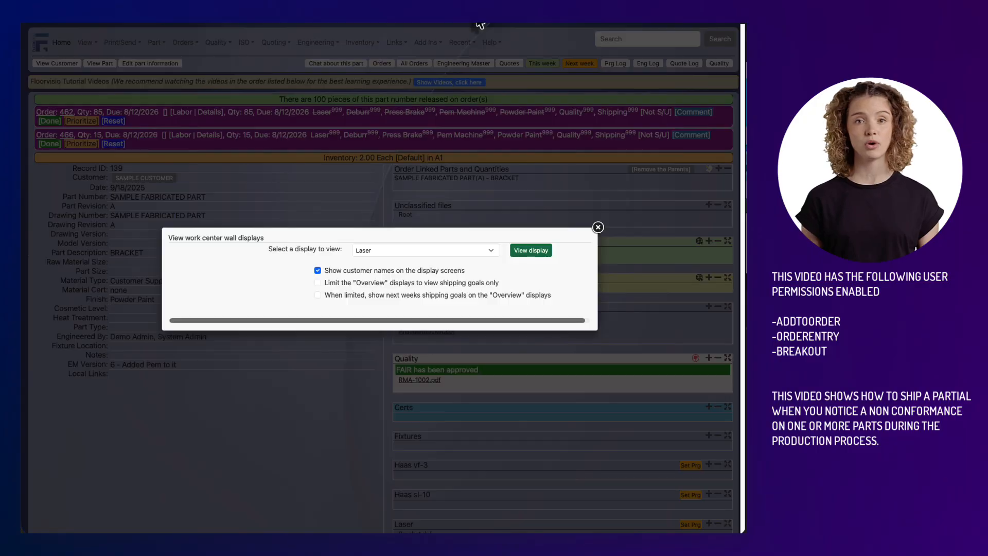
left_click(458, 189)
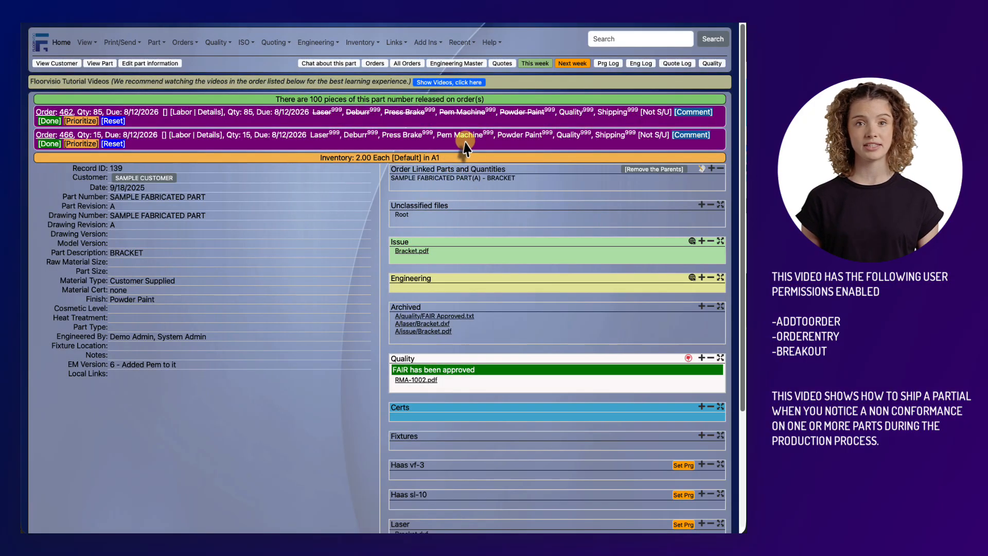